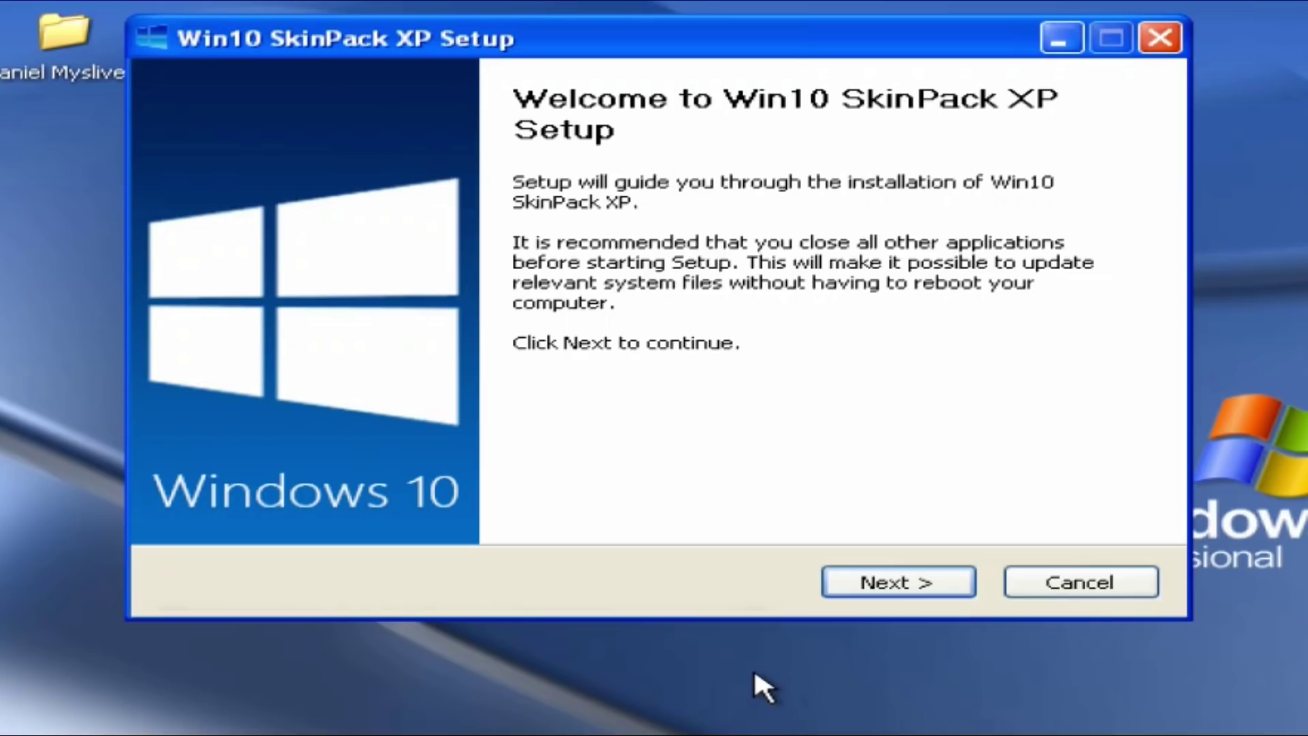
- Begin the Win10 SkinPack XP setup, accept the license agreement and continue to the component selection
{"action": "left_click", "coordinate": [906, 582]}
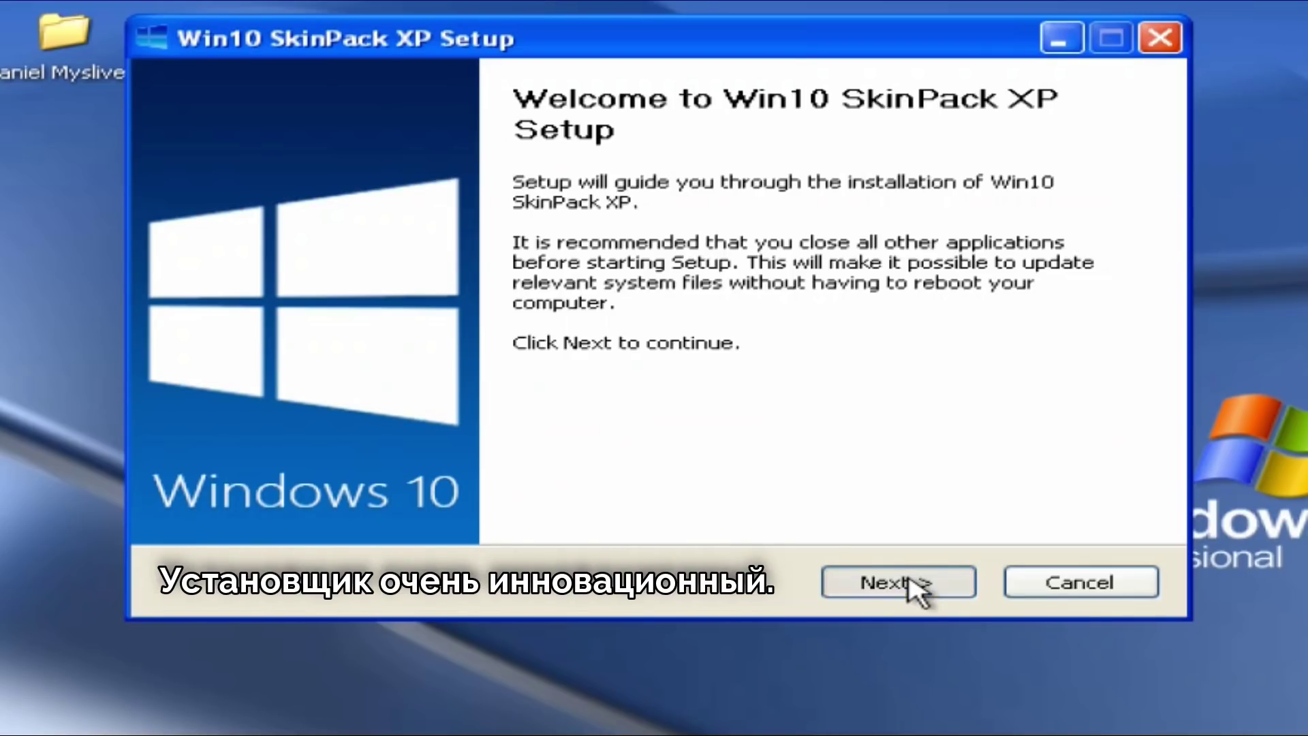
{"action": "left_click", "coordinate": [463, 513]}
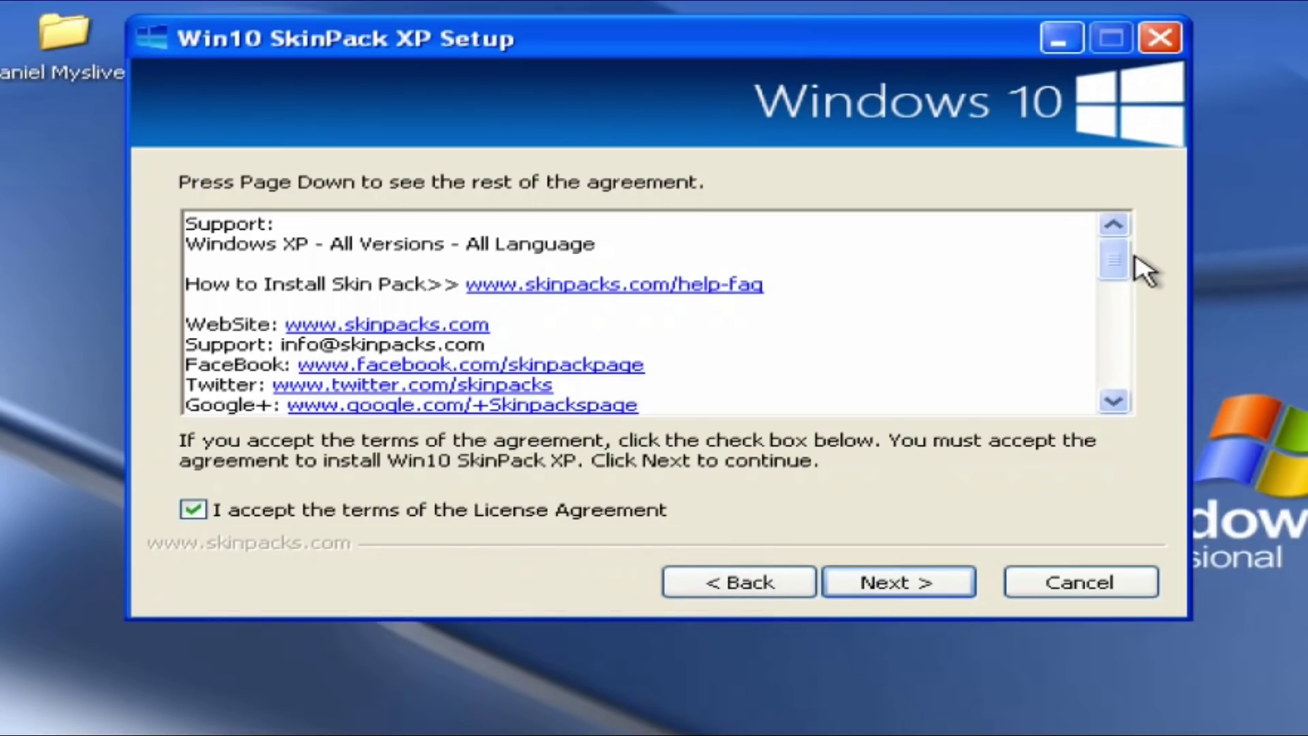
{"action": "scroll", "coordinate": [1109, 257], "scroll_direction": "down", "scroll_amount": 4}
{"action": "scroll", "coordinate": [1096, 256], "scroll_direction": "up", "scroll_amount": 3}
{"action": "scroll", "coordinate": [1069, 301], "scroll_direction": "down", "scroll_amount": 4}
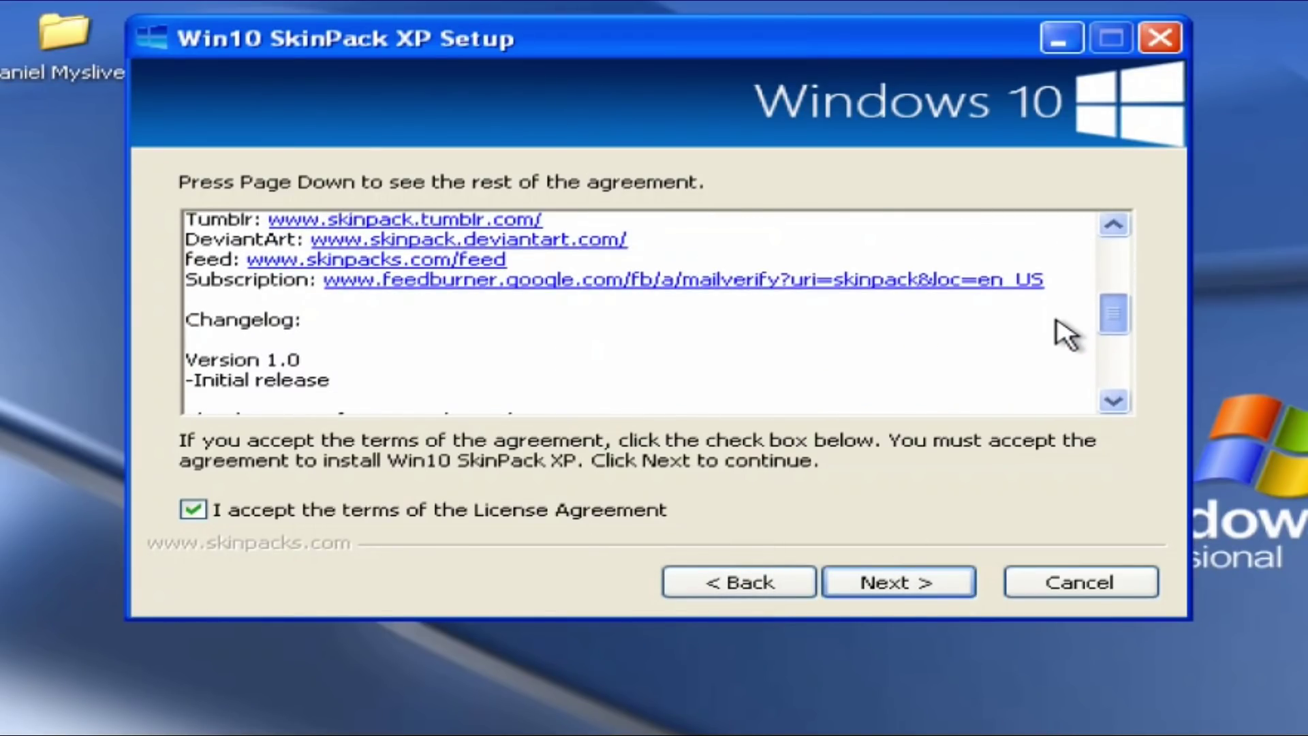
{"action": "scroll", "coordinate": [1032, 223], "scroll_direction": "up", "scroll_amount": 5}
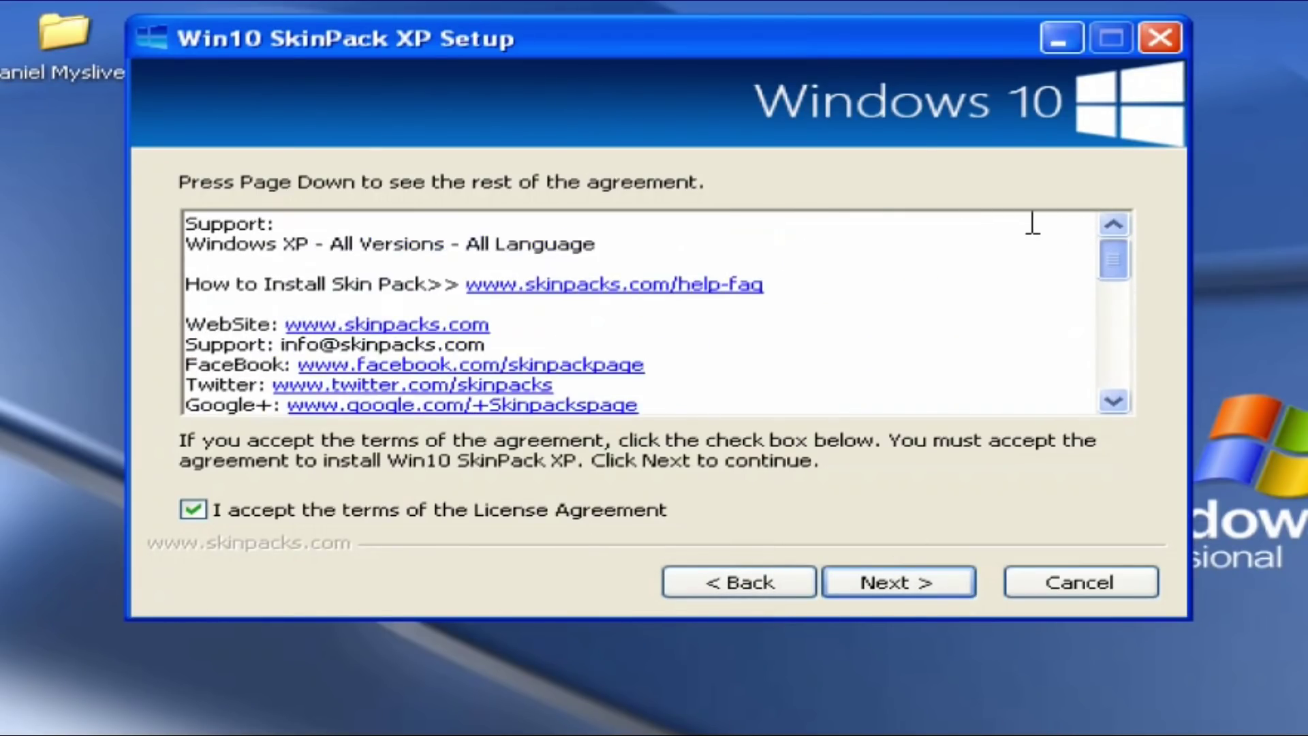
{"action": "left_click", "coordinate": [926, 592]}
{"action": "left_click", "coordinate": [937, 593]}
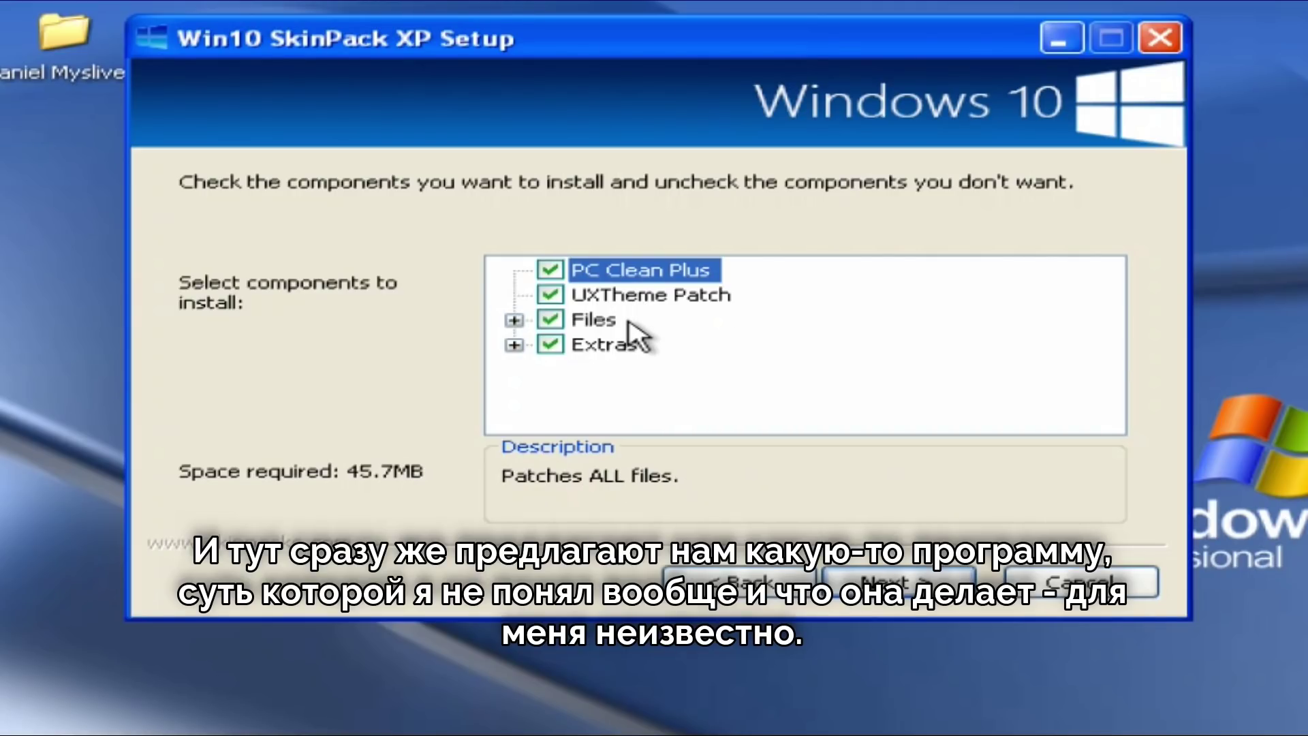
- Expand the Files and Extras component groups and examine which items the skin pack can install
{"action": "left_click", "coordinate": [514, 319]}
{"action": "left_click", "coordinate": [515, 319]}
{"action": "left_click", "coordinate": [515, 344]}
{"action": "left_click", "coordinate": [515, 295]}
{"action": "left_click", "coordinate": [556, 320]}
{"action": "scroll", "coordinate": [603, 327], "scroll_direction": "down", "scroll_amount": 5}
{"action": "scroll", "coordinate": [568, 327], "scroll_direction": "up", "scroll_amount": 5}
{"action": "left_click", "coordinate": [555, 320]}
{"action": "left_click", "coordinate": [555, 344]}
{"action": "scroll", "coordinate": [572, 320], "scroll_direction": "down", "scroll_amount": 1}
{"action": "left_click", "coordinate": [556, 271]}
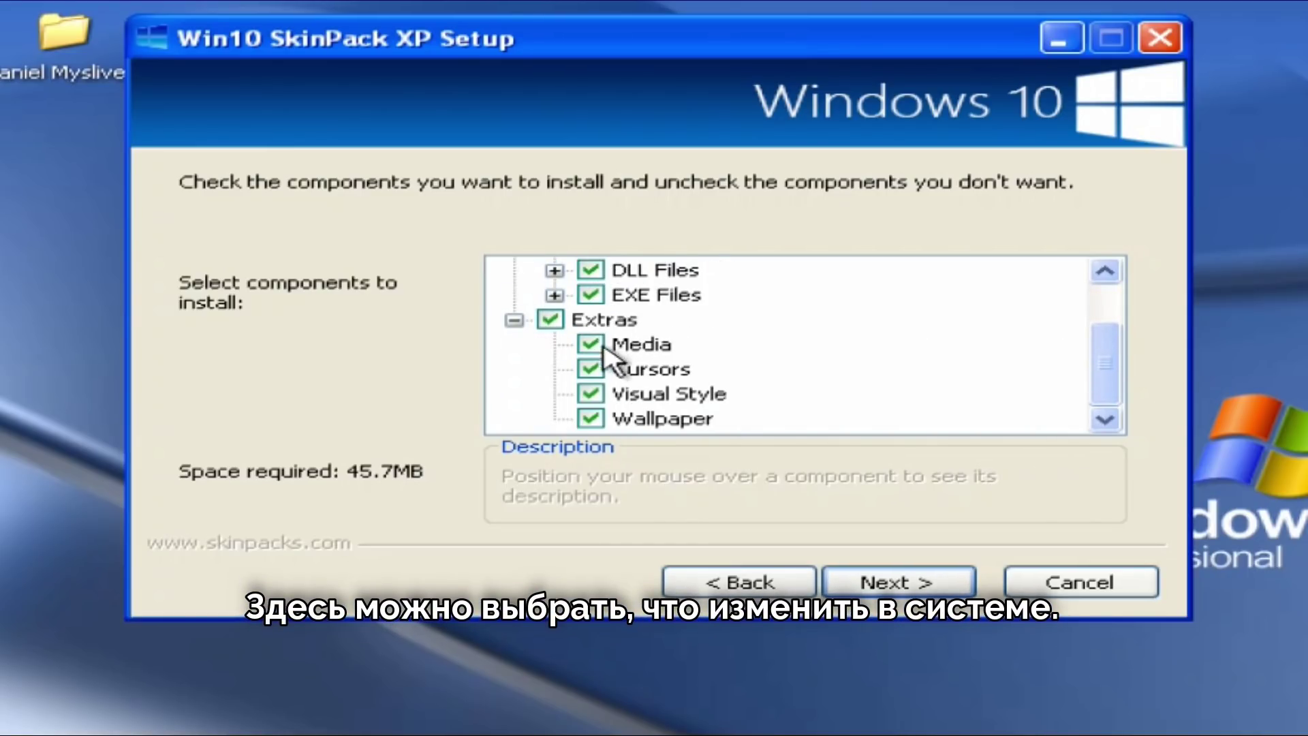
- Exclude PC Clean Plus from the components and start installing the rest of the skin pack
{"action": "scroll", "coordinate": [555, 329], "scroll_direction": "up", "scroll_amount": 1}
{"action": "left_click", "coordinate": [555, 368]}
{"action": "left_click", "coordinate": [554, 344]}
{"action": "scroll", "coordinate": [650, 368], "scroll_direction": "down", "scroll_amount": 2}
{"action": "scroll", "coordinate": [651, 368], "scroll_direction": "up", "scroll_amount": 3}
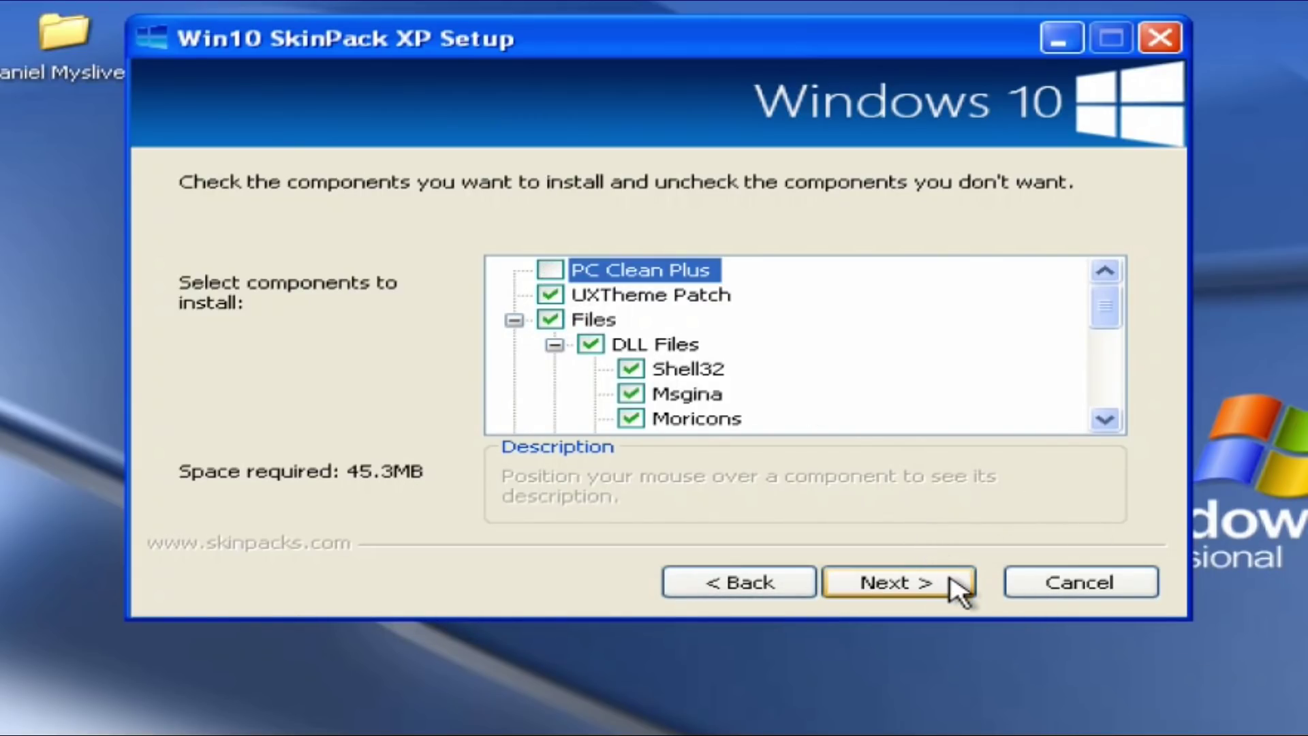
{"action": "left_click", "coordinate": [898, 590]}
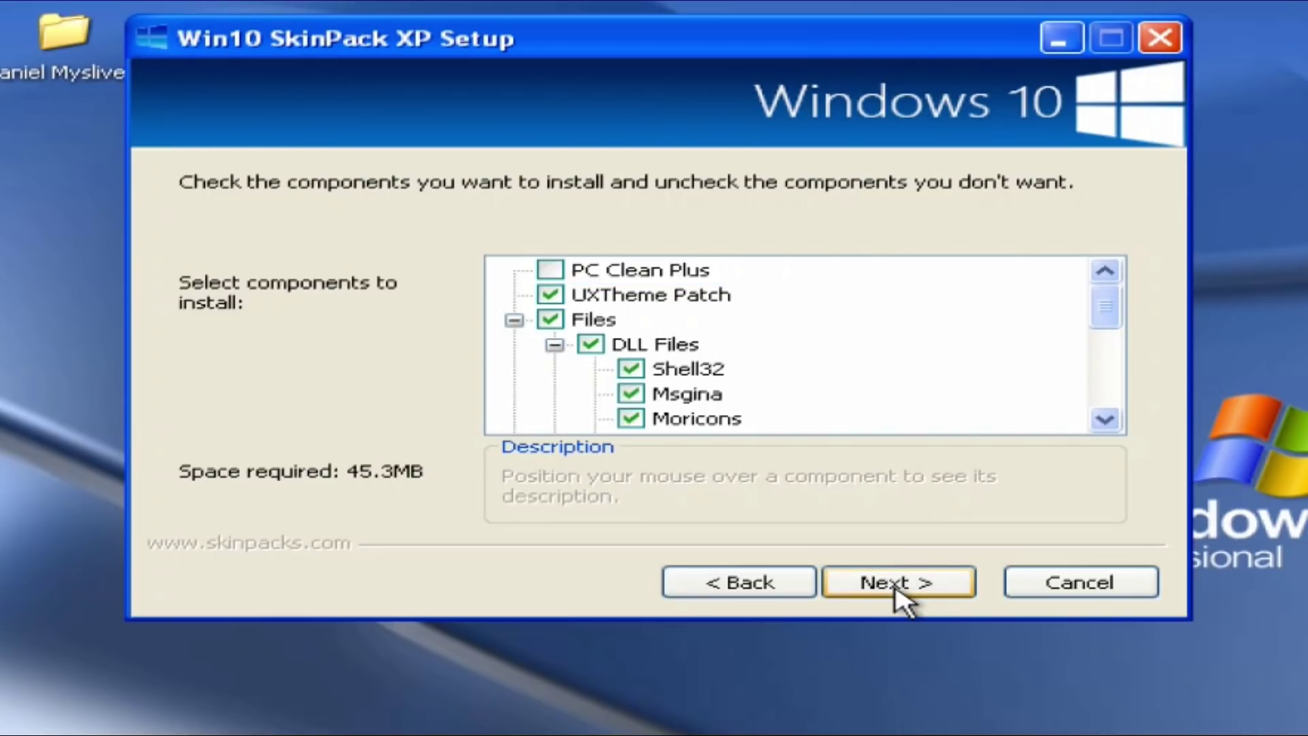
{"action": "left_click", "coordinate": [898, 590]}
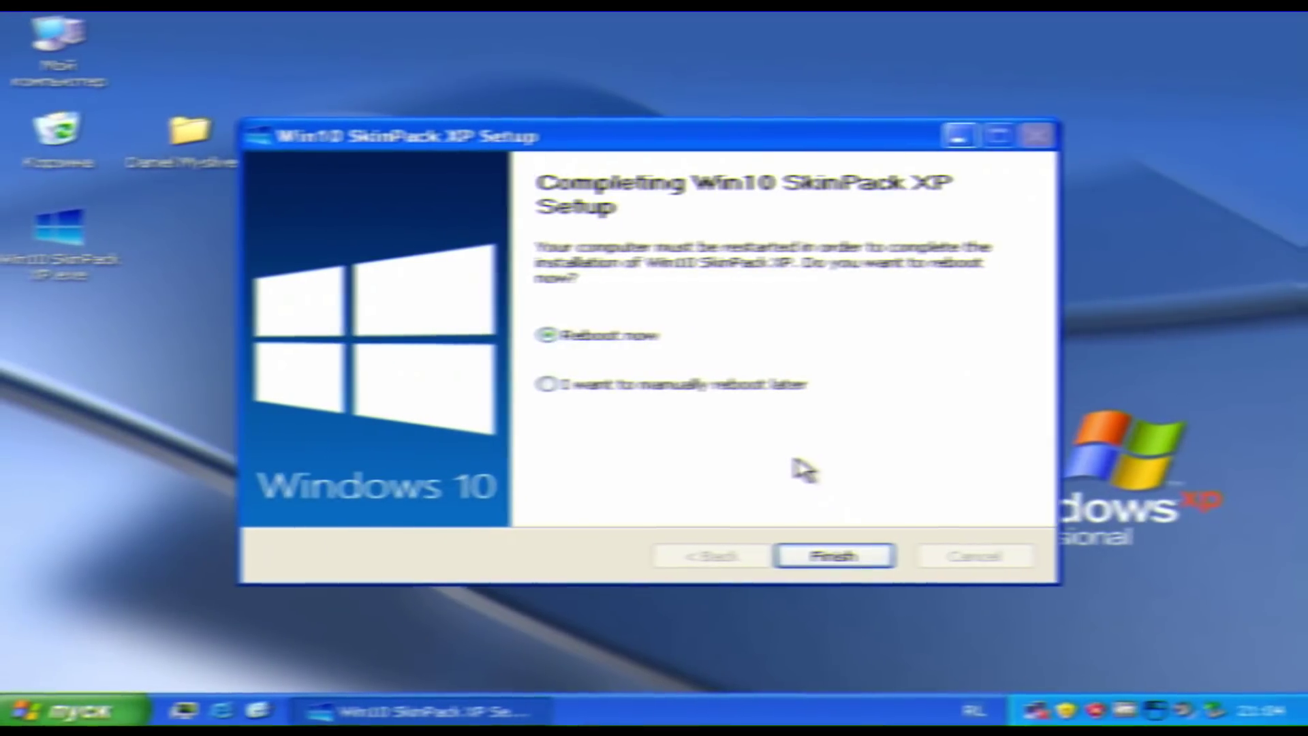
- Finish the setup with an immediate reboot and dismiss the security alert on the restarted desktop
{"action": "left_click", "coordinate": [891, 548]}
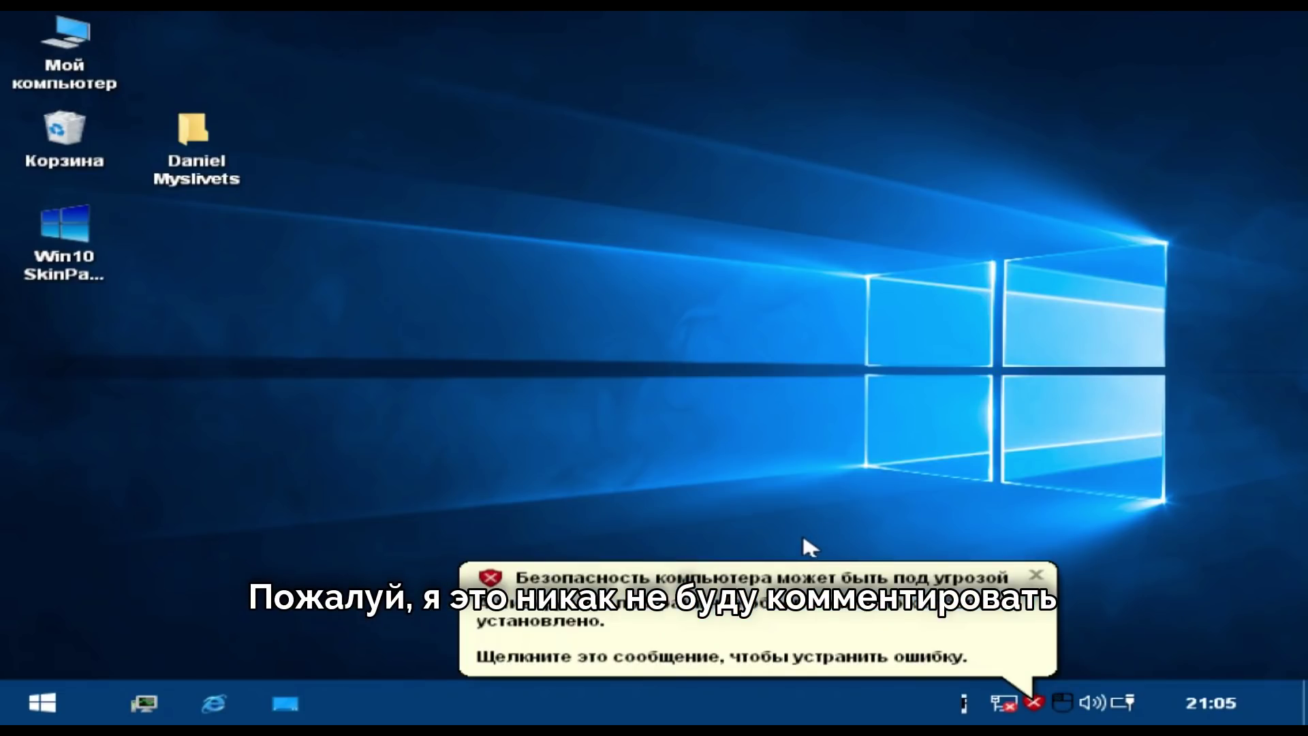
{"action": "left_click", "coordinate": [1037, 577]}
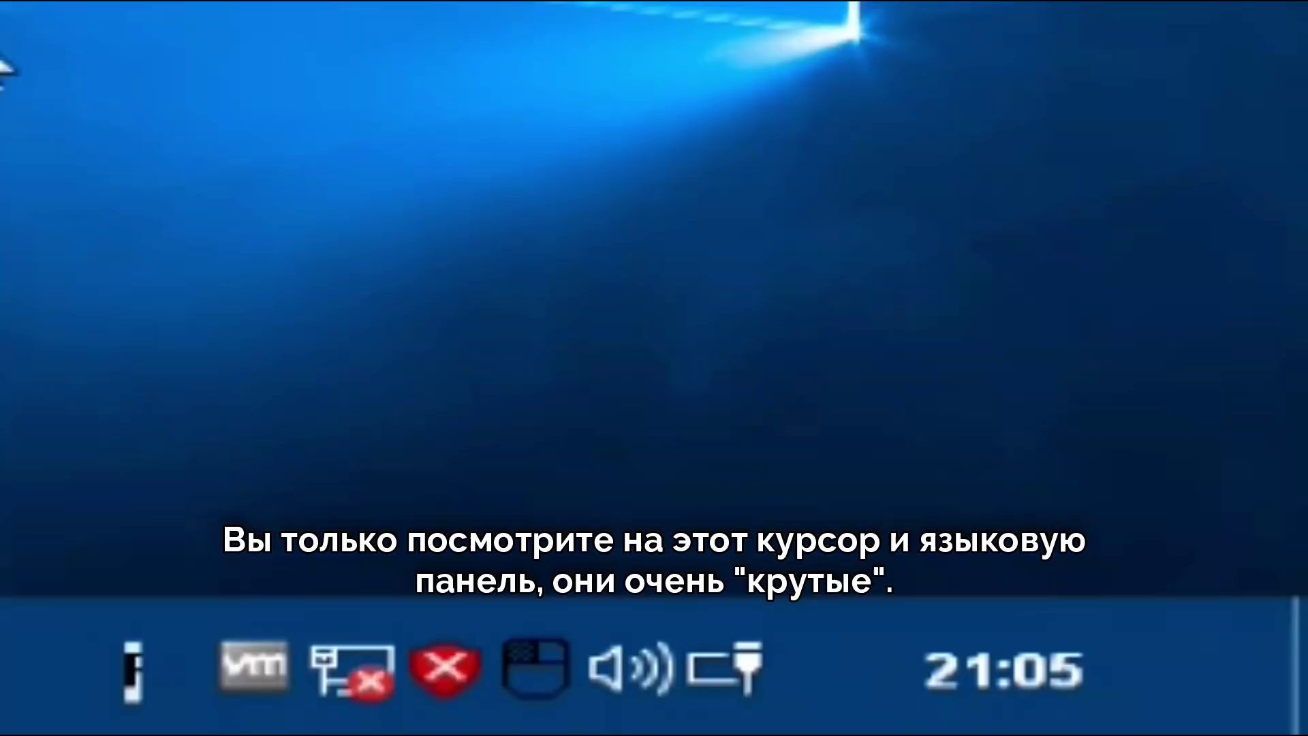
- View the input language choices and refresh the desktop
{"action": "left_click", "coordinate": [125, 709]}
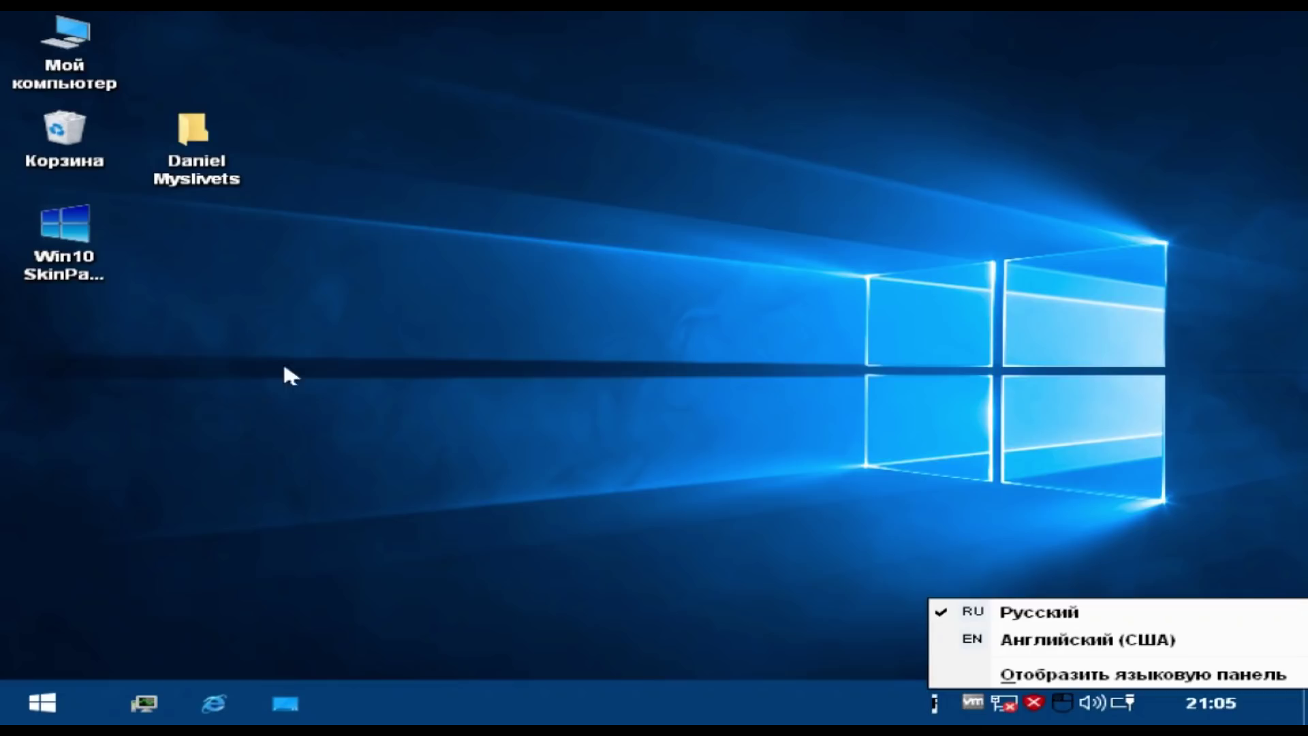
{"action": "left_click", "coordinate": [894, 615]}
{"action": "right_click", "coordinate": [403, 154]}
{"action": "left_click", "coordinate": [448, 194]}
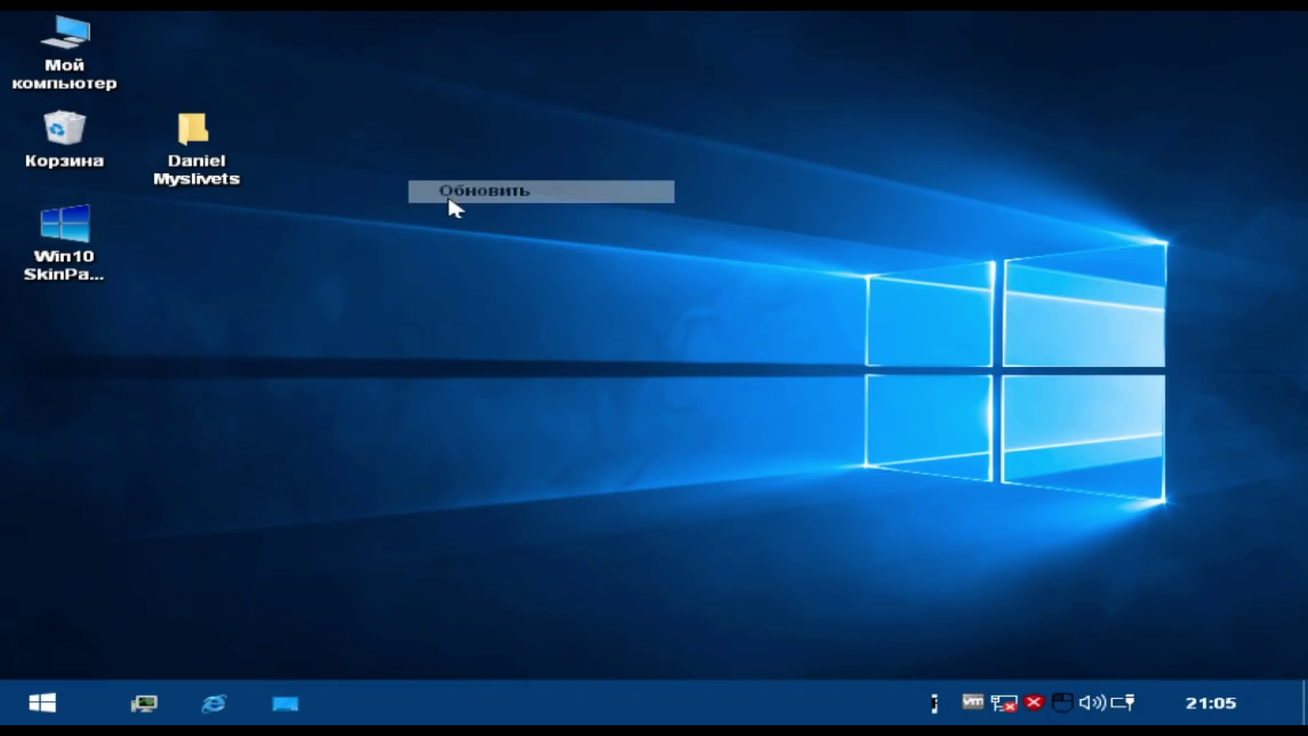
- Open the restyled Start menu and look through the full program list, including the Win10 SkinPack group
{"action": "left_click", "coordinate": [51, 697]}
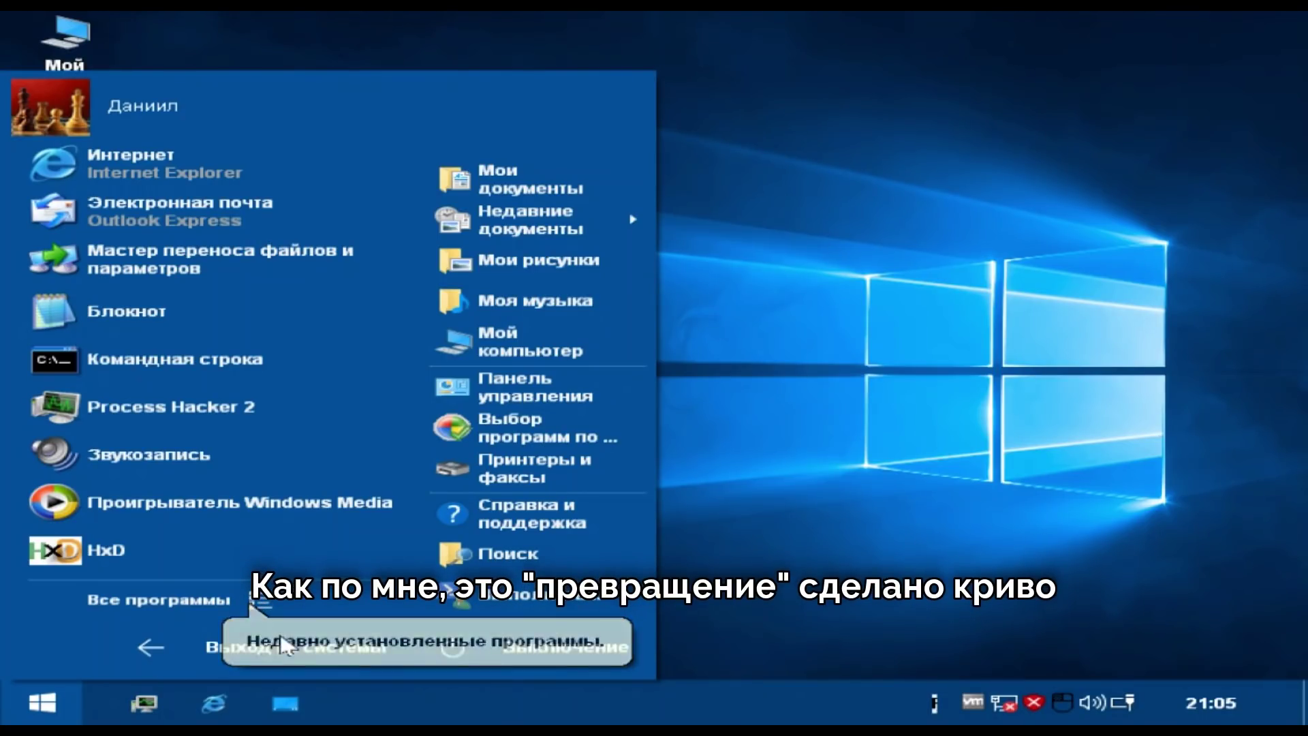
{"action": "left_click", "coordinate": [229, 600]}
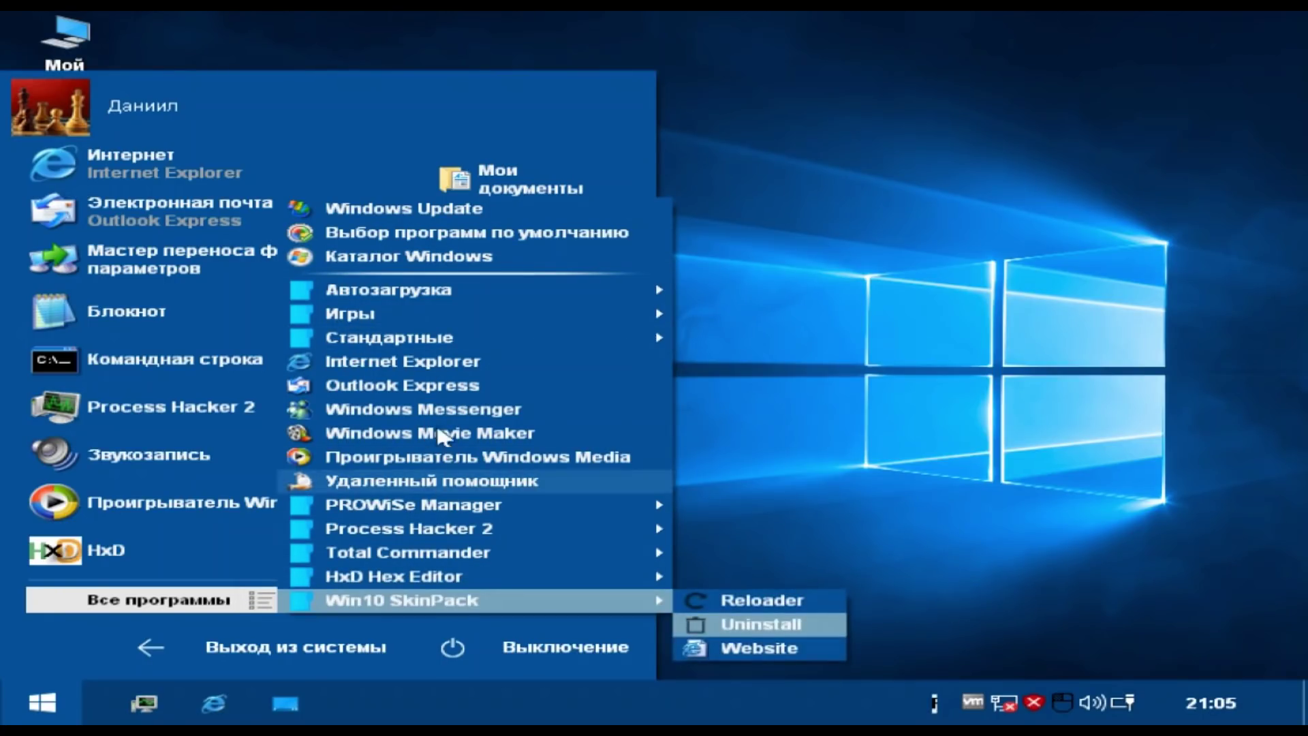
{"action": "mouse_move", "coordinate": [408, 337]}
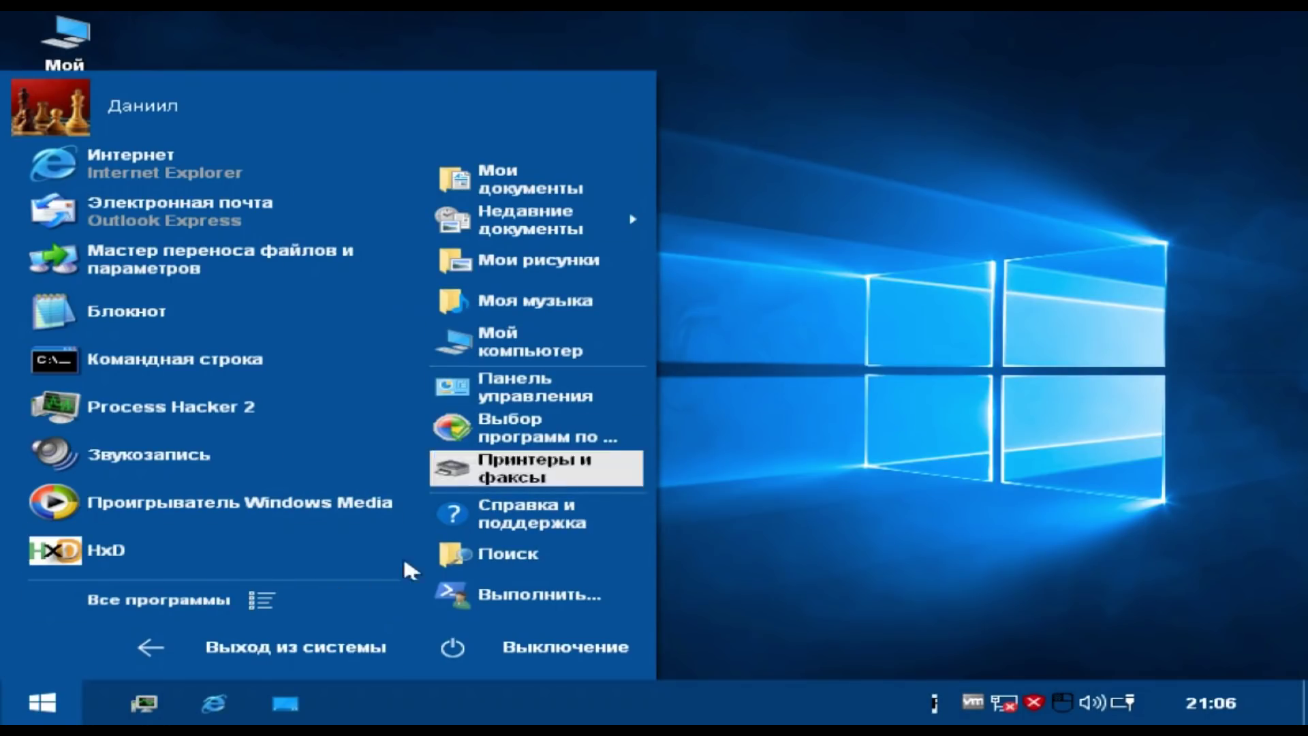
- View the log-off and shutdown dialogs, cancelling each one
{"action": "left_click", "coordinate": [300, 643]}
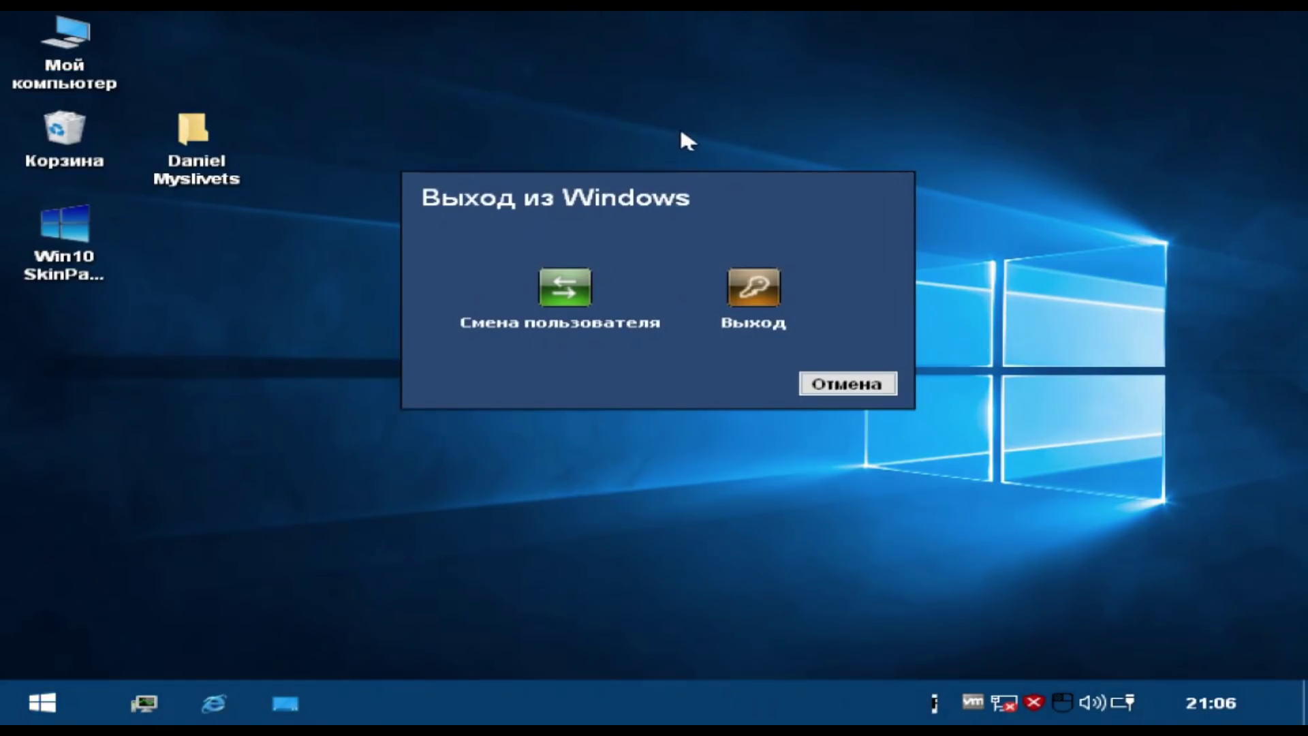
{"action": "left_click", "coordinate": [848, 383]}
{"action": "left_click", "coordinate": [64, 703]}
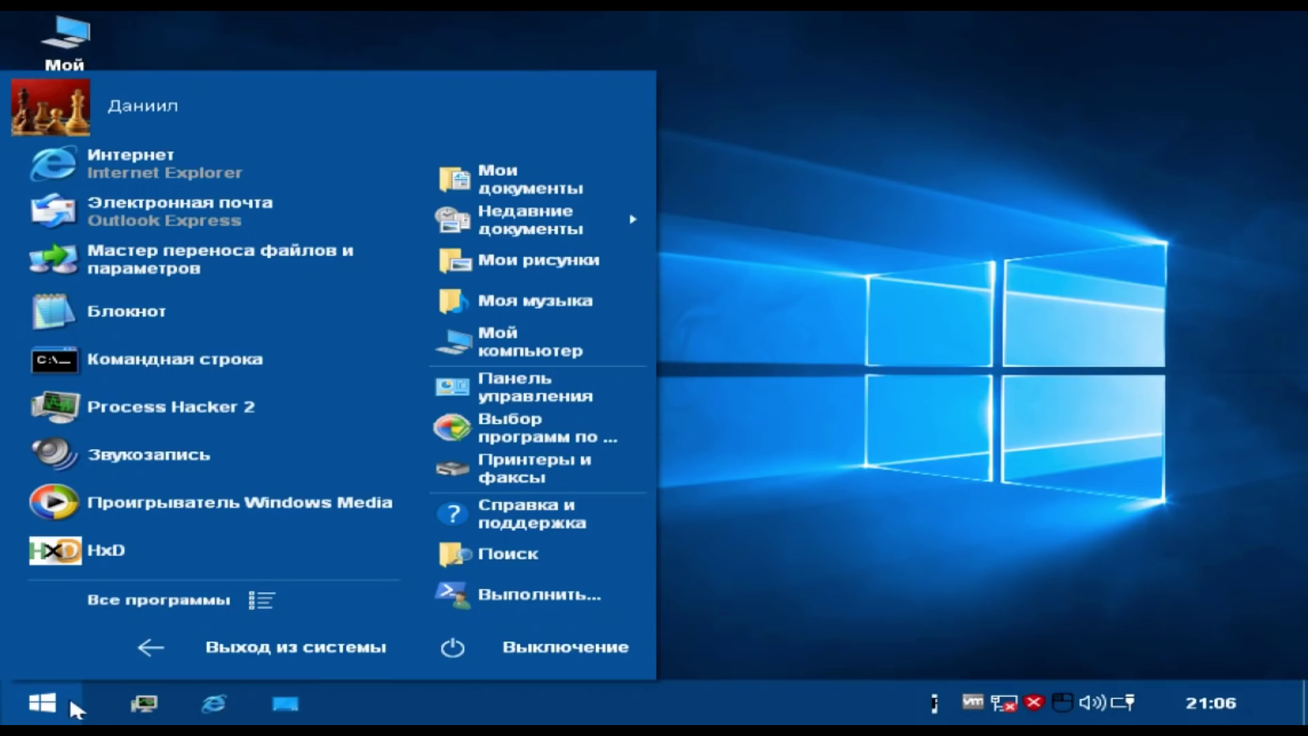
{"action": "left_click", "coordinate": [498, 655]}
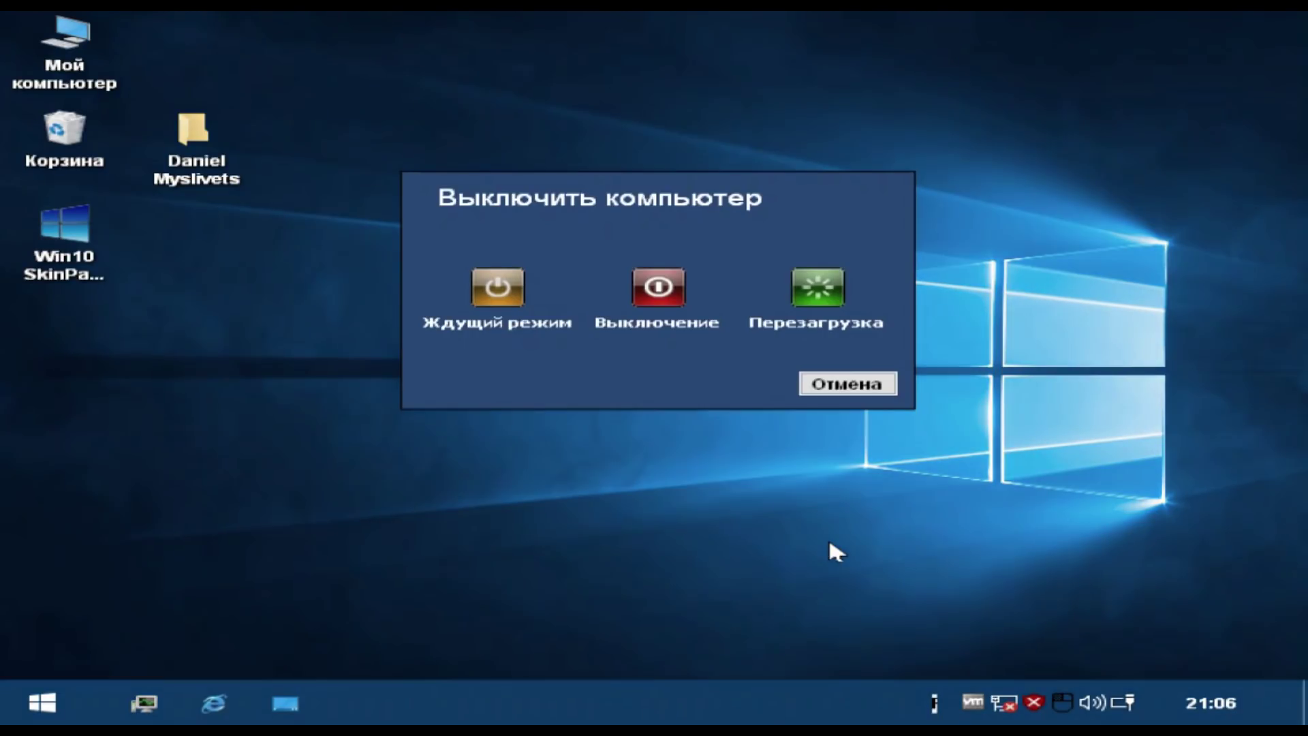
{"action": "left_click", "coordinate": [848, 385]}
- Switch users to bring up the Windows welcome screen
{"action": "left_click", "coordinate": [59, 702]}
{"action": "left_click", "coordinate": [273, 654]}
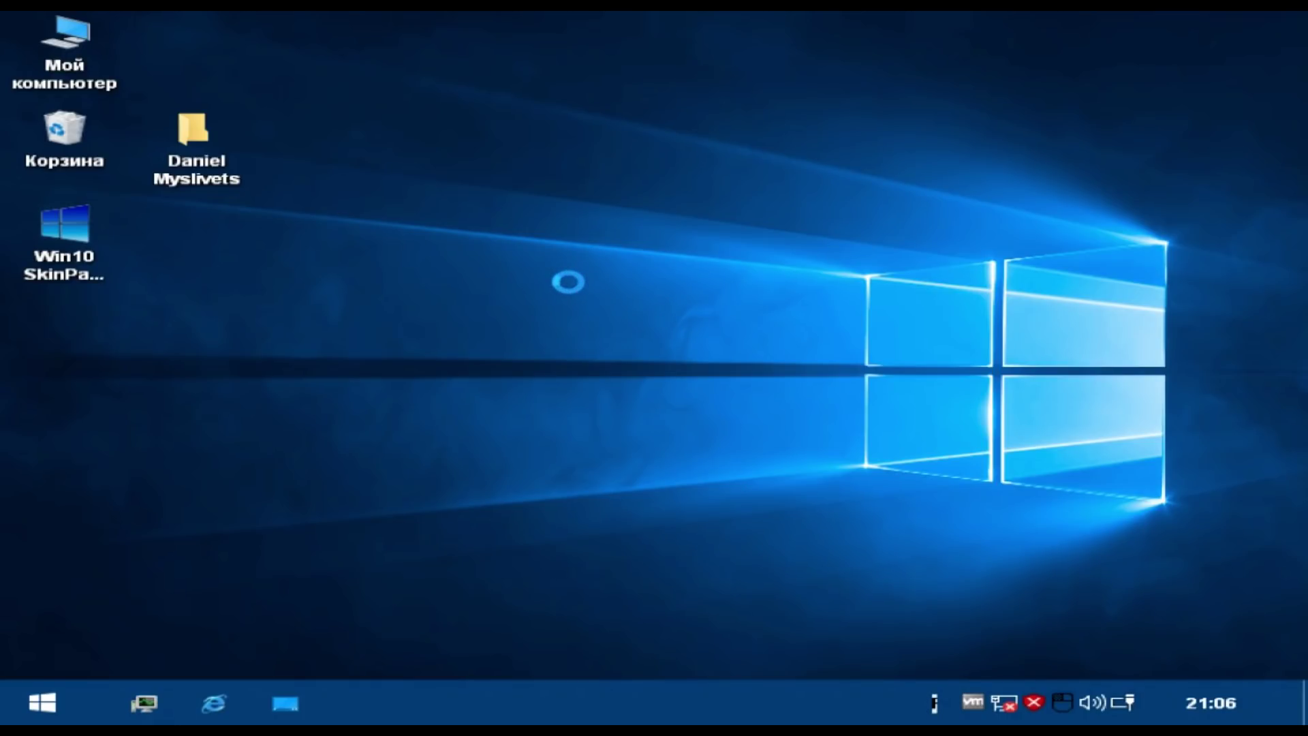
{"action": "left_click", "coordinate": [565, 286]}
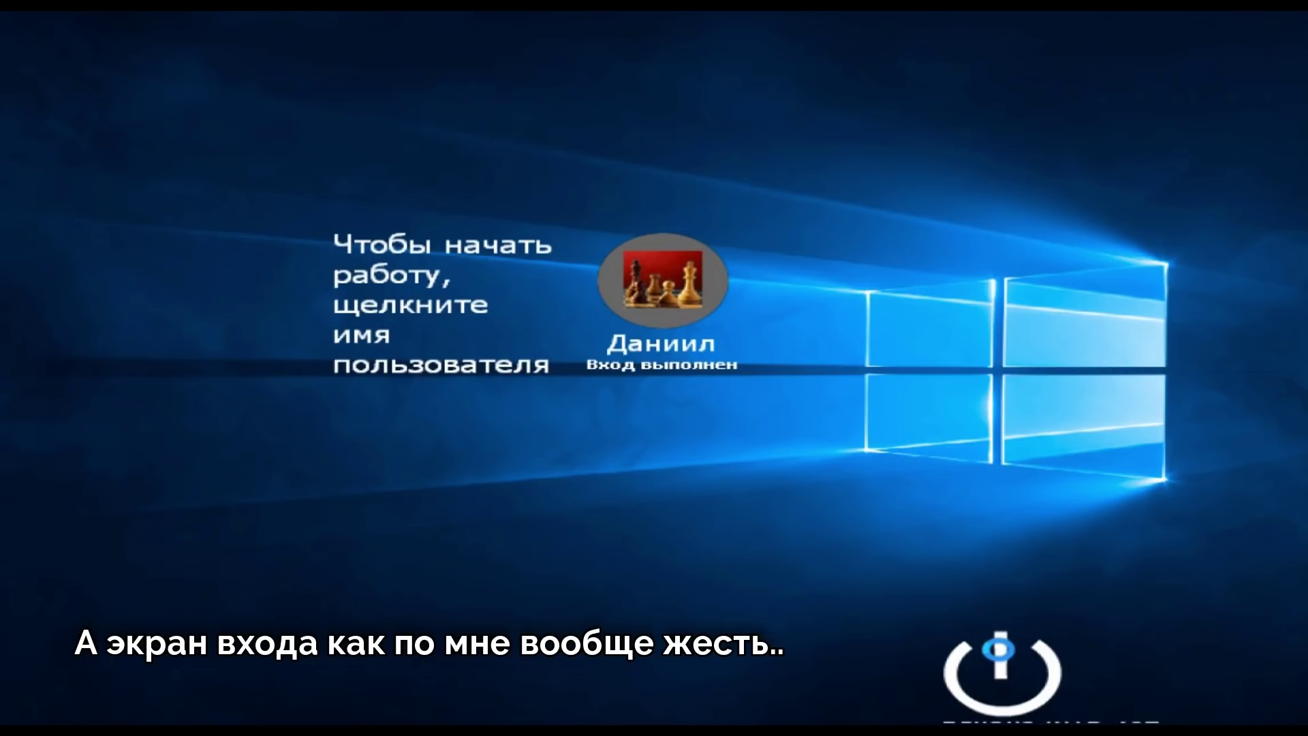
- Open and cancel the shutdown options on the welcome screen, and sign back in to the user account
{"action": "left_click", "coordinate": [999, 652]}
{"action": "key", "text": "Escape"}
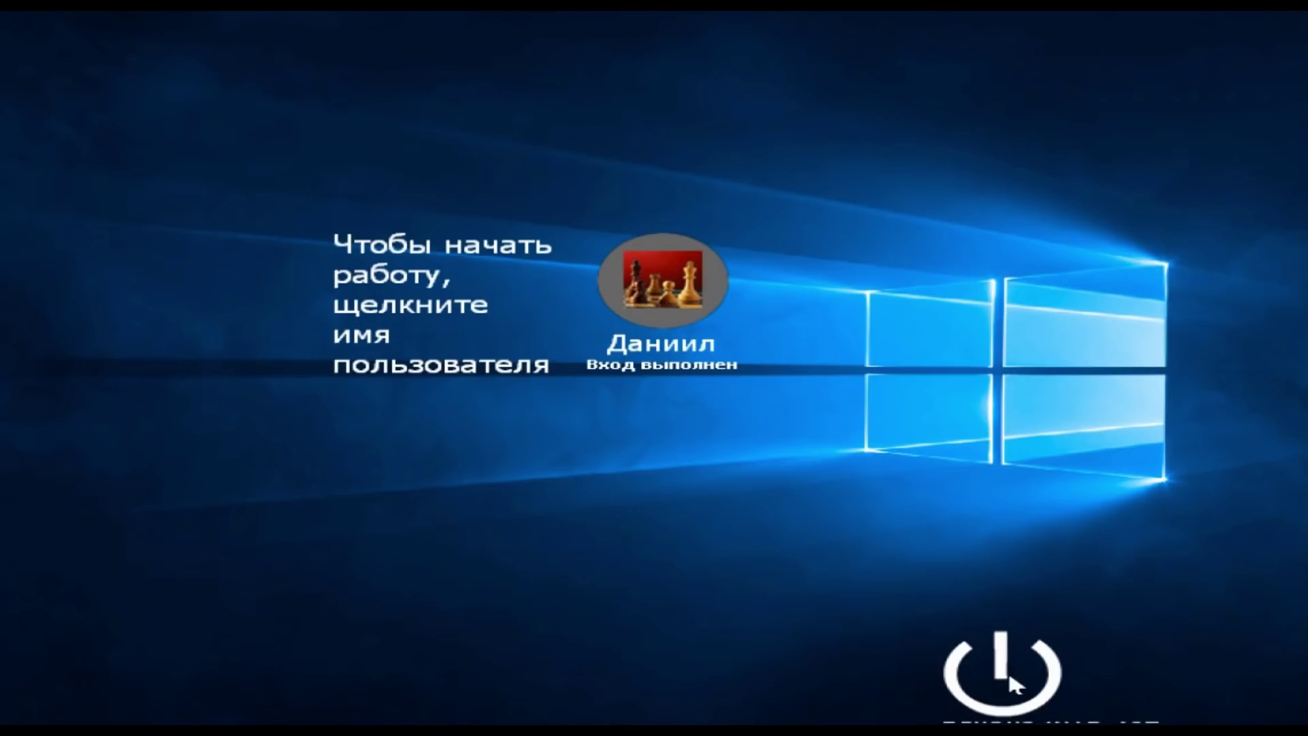
{"action": "left_click", "coordinate": [842, 382]}
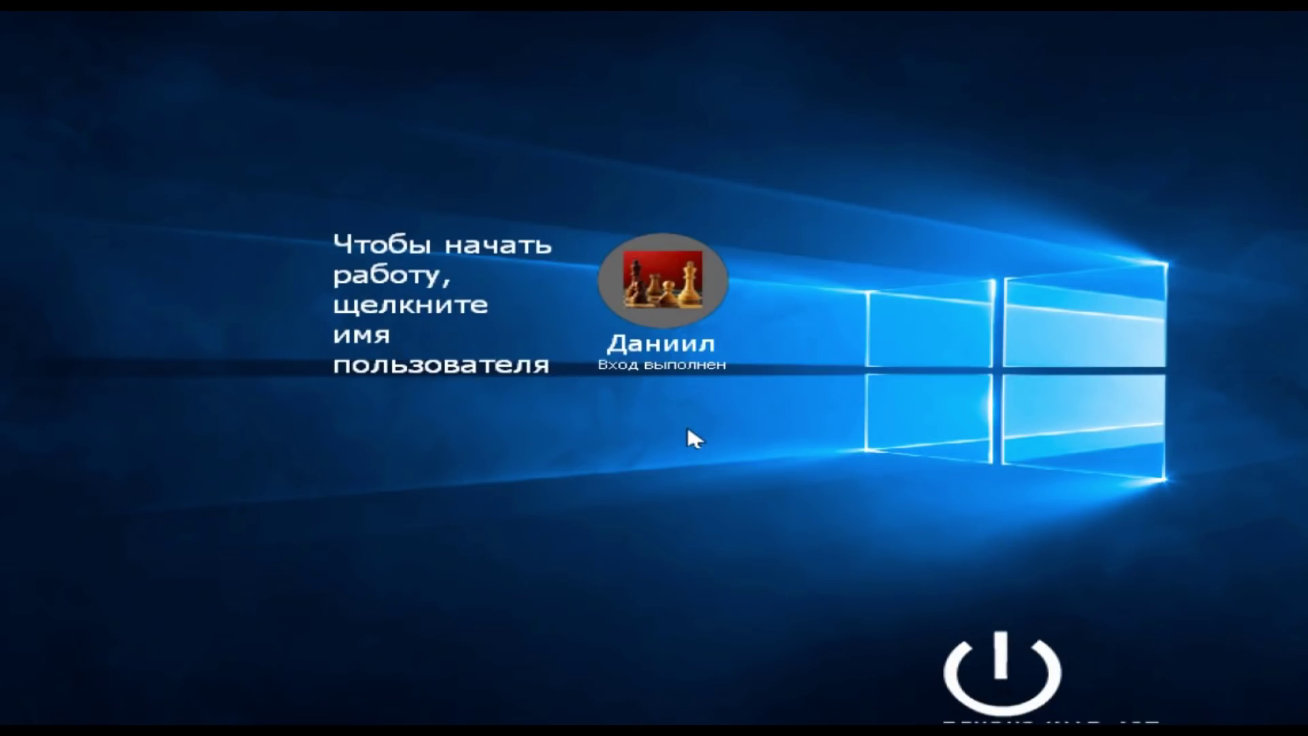
{"action": "left_click", "coordinate": [667, 255]}
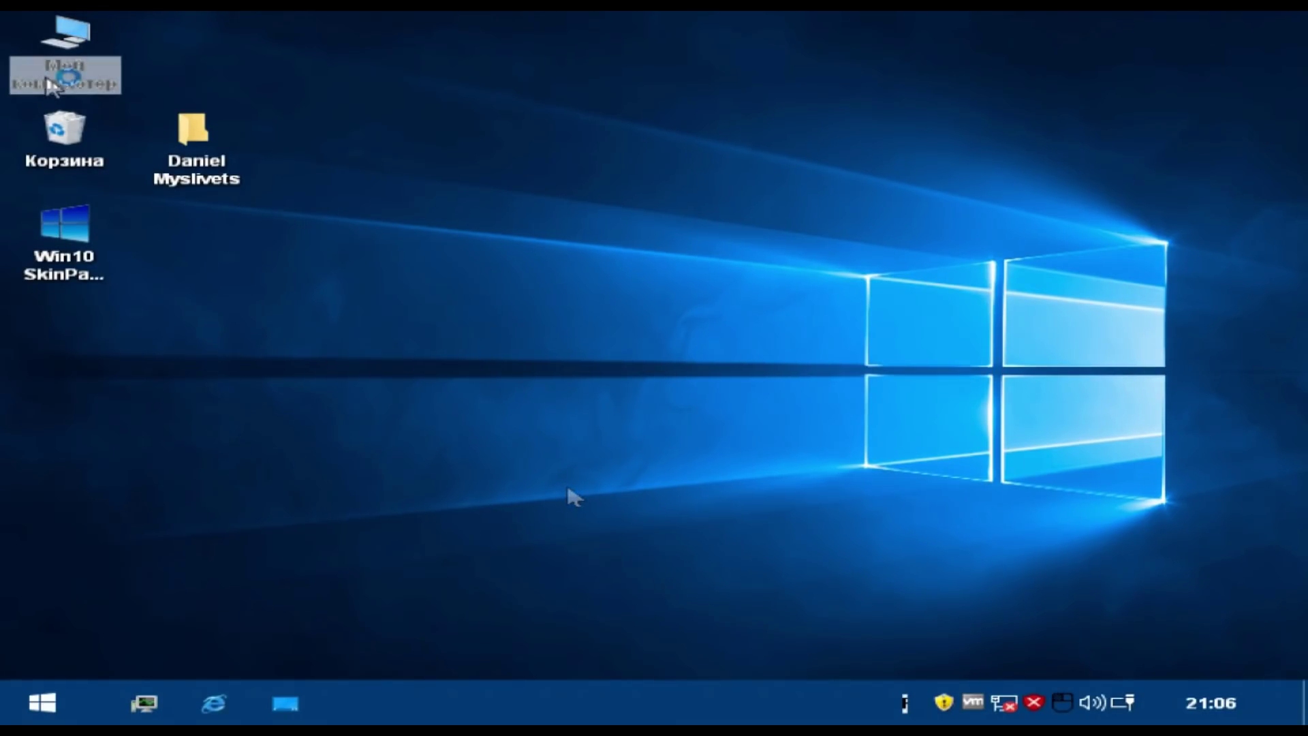
- Open My Computer in a restored-down window and view the About Windows information
{"action": "key", "text": "Return"}
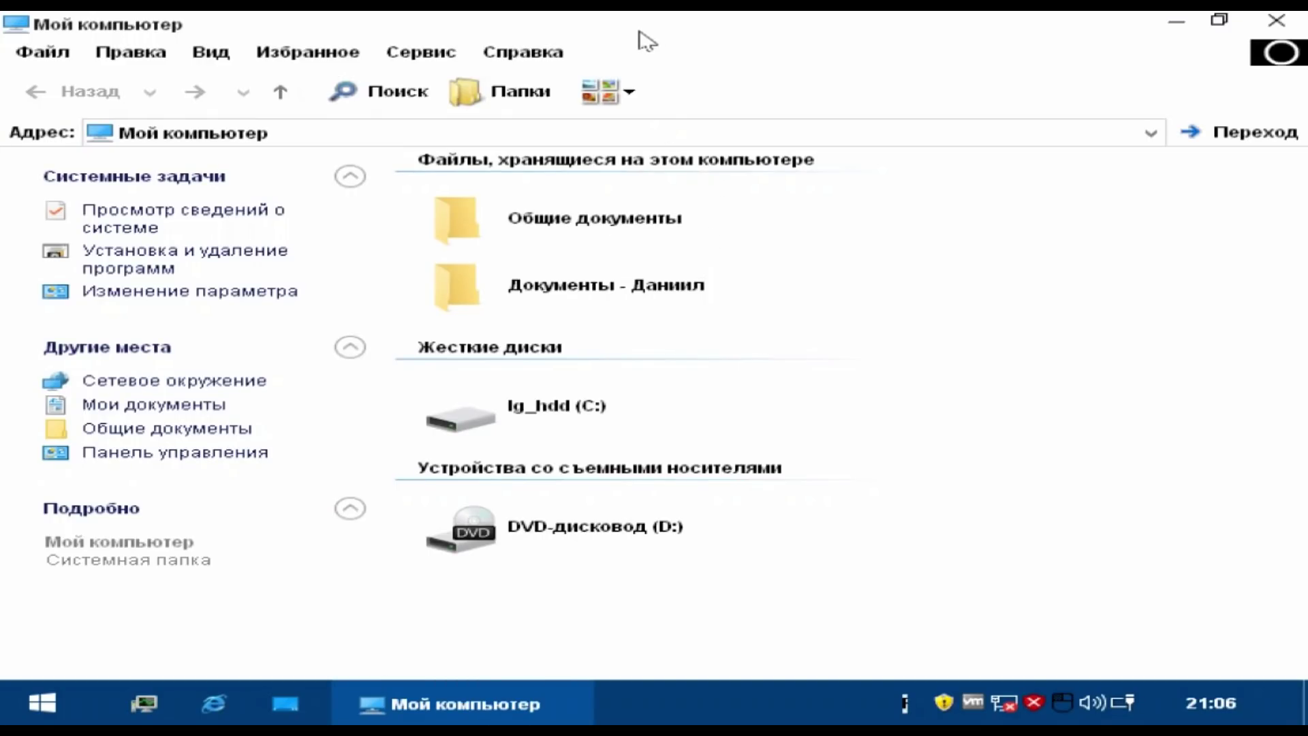
{"action": "double_click", "coordinate": [647, 41]}
{"action": "left_click", "coordinate": [144, 127]}
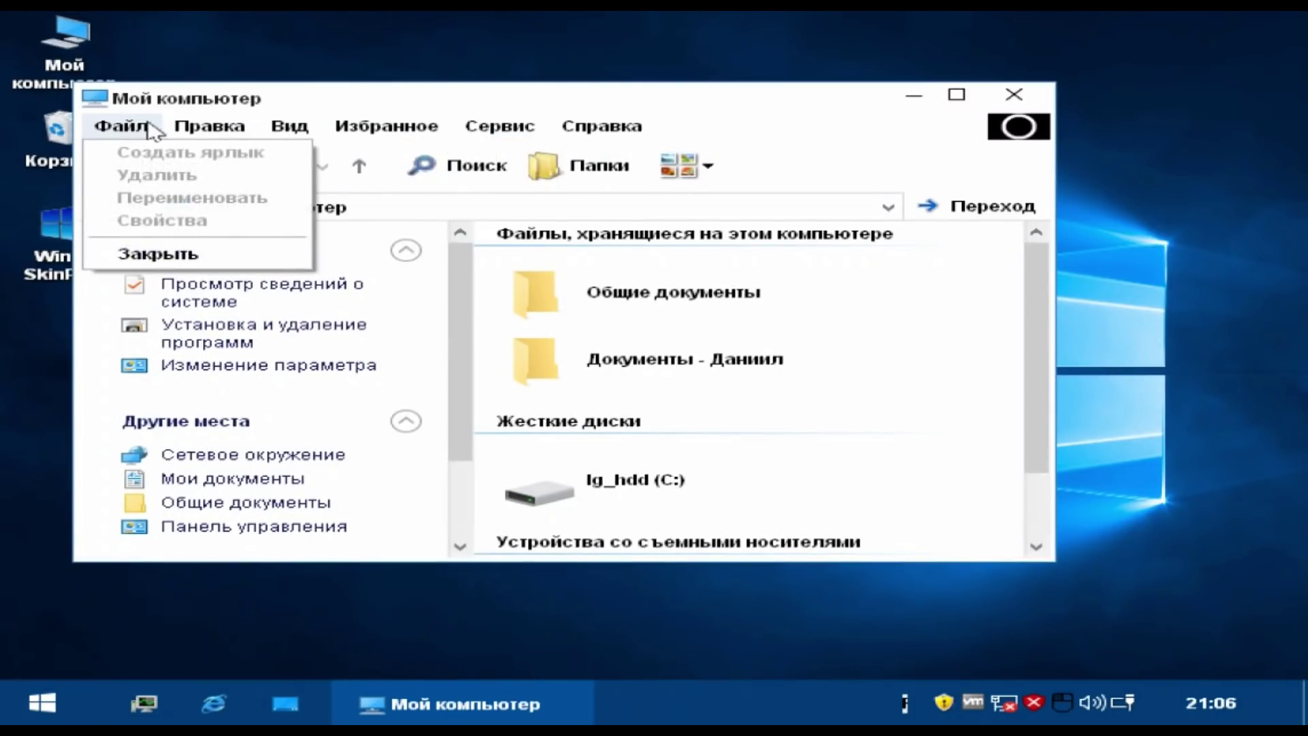
{"action": "mouse_move", "coordinate": [606, 134]}
{"action": "left_click", "coordinate": [634, 209]}
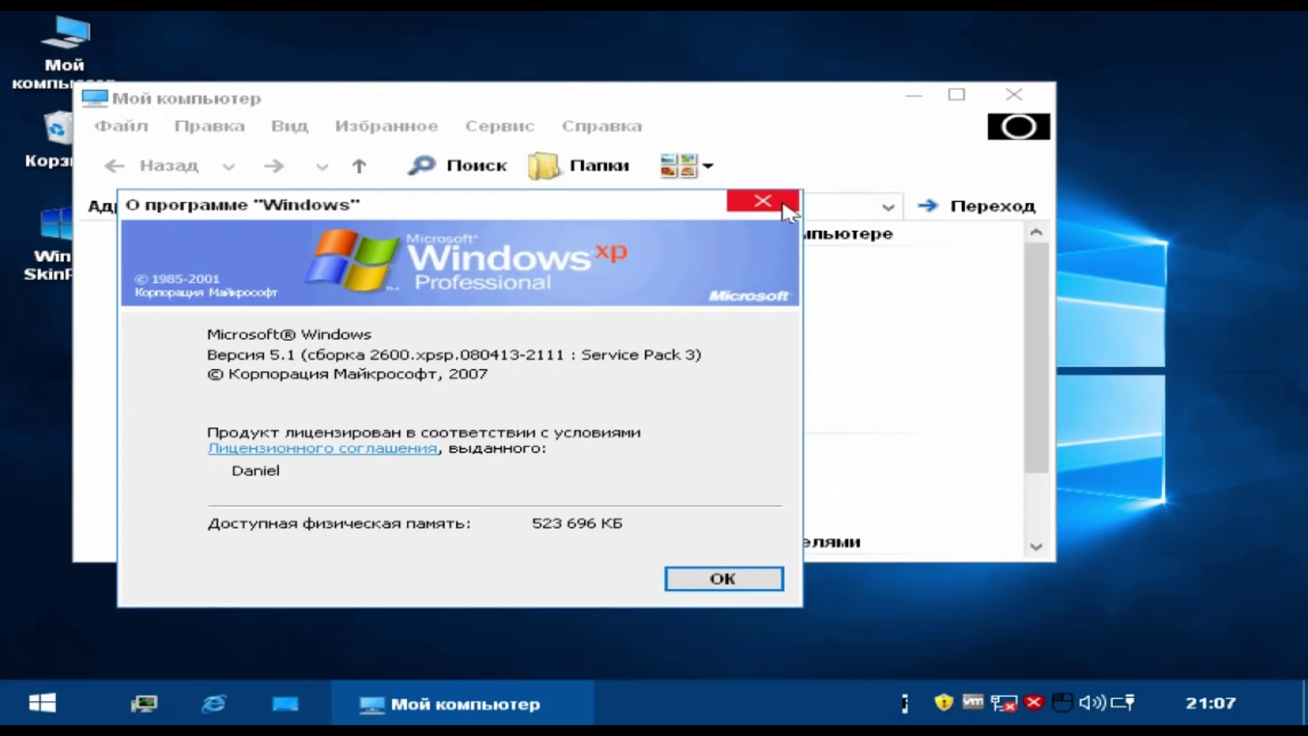
{"action": "left_click", "coordinate": [702, 576]}
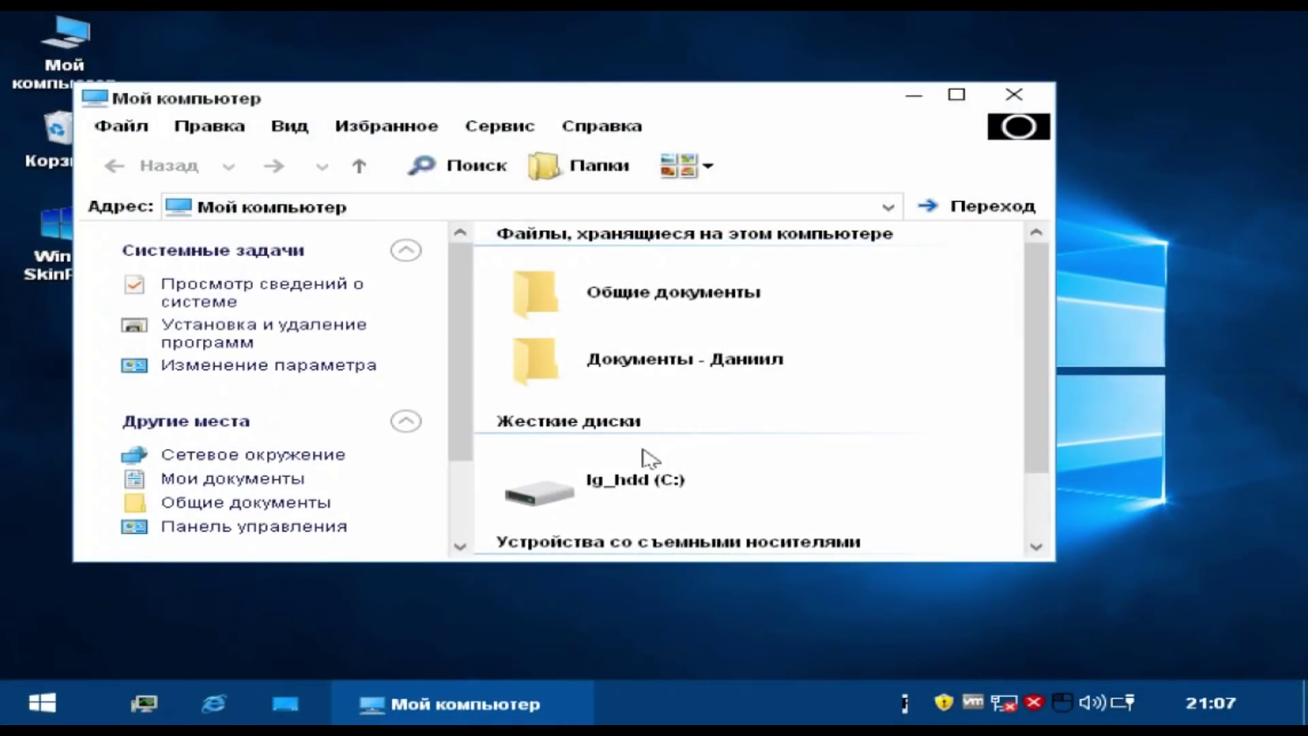
- Open the WINDOWS folder on drive C: and look through its file icons
{"action": "scroll", "coordinate": [641, 423], "scroll_direction": "down", "scroll_amount": 2}
{"action": "double_click", "coordinate": [625, 383]}
{"action": "scroll", "coordinate": [624, 388], "scroll_direction": "down", "scroll_amount": 3}
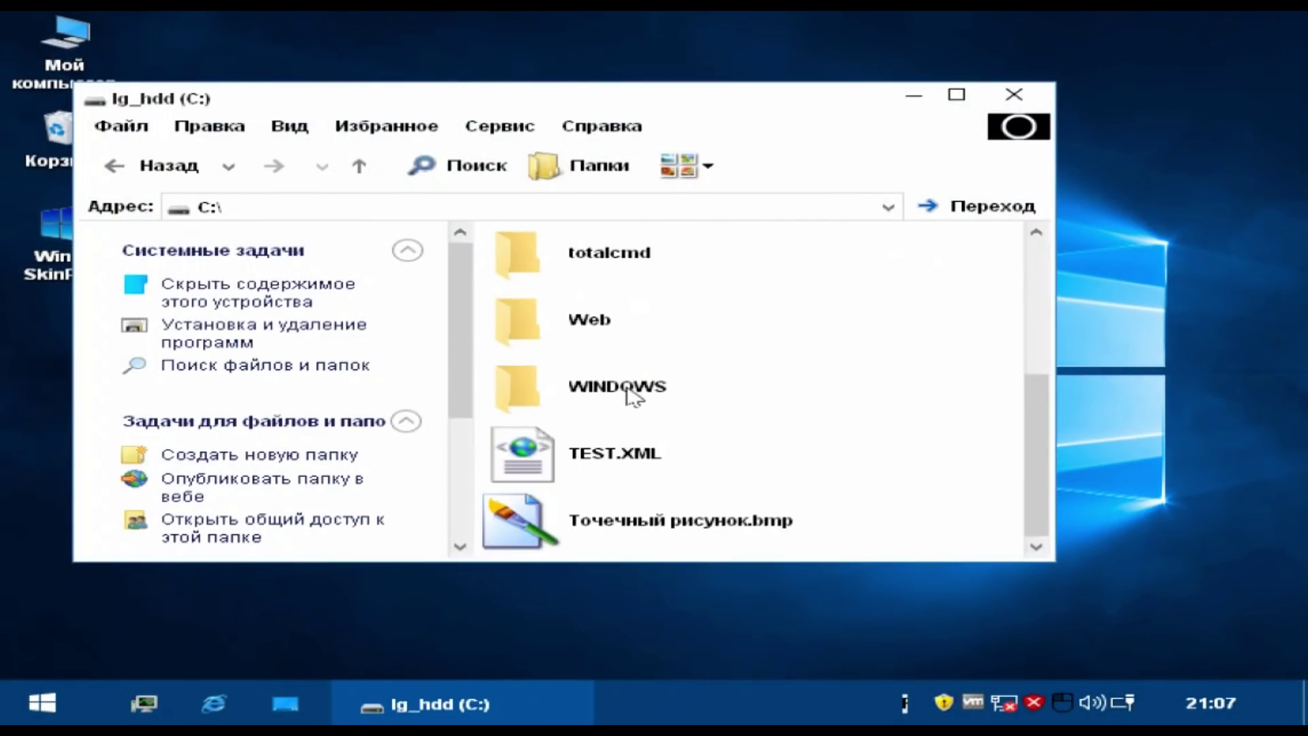
{"action": "double_click", "coordinate": [630, 388]}
{"action": "scroll", "coordinate": [633, 394], "scroll_direction": "down", "scroll_amount": 15}
{"action": "scroll", "coordinate": [634, 394], "scroll_direction": "up", "scroll_amount": 5}
{"action": "scroll", "coordinate": [632, 394], "scroll_direction": "down", "scroll_amount": 10}
{"action": "scroll", "coordinate": [630, 394], "scroll_direction": "up", "scroll_amount": 14}
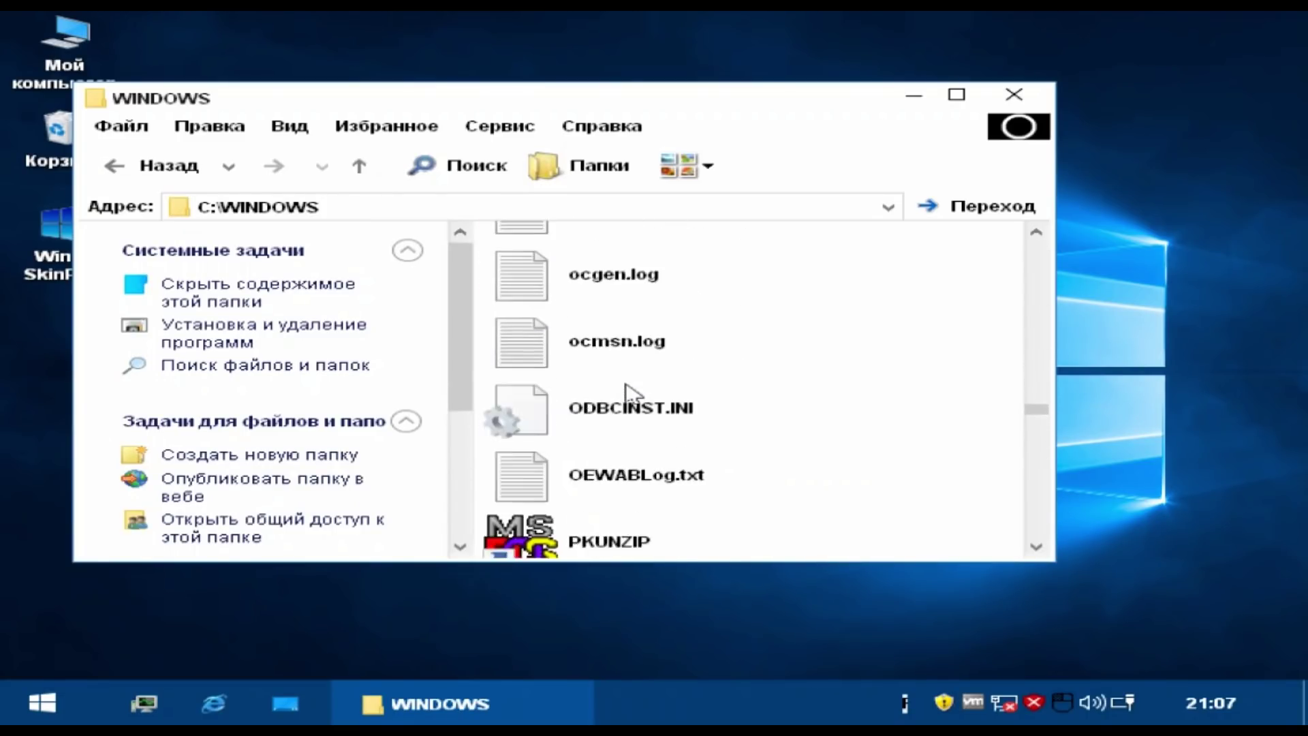
- Return to the root of drive C:, hide its contents and display them again
{"action": "left_click", "coordinate": [359, 166]}
{"action": "left_click", "coordinate": [359, 166]}
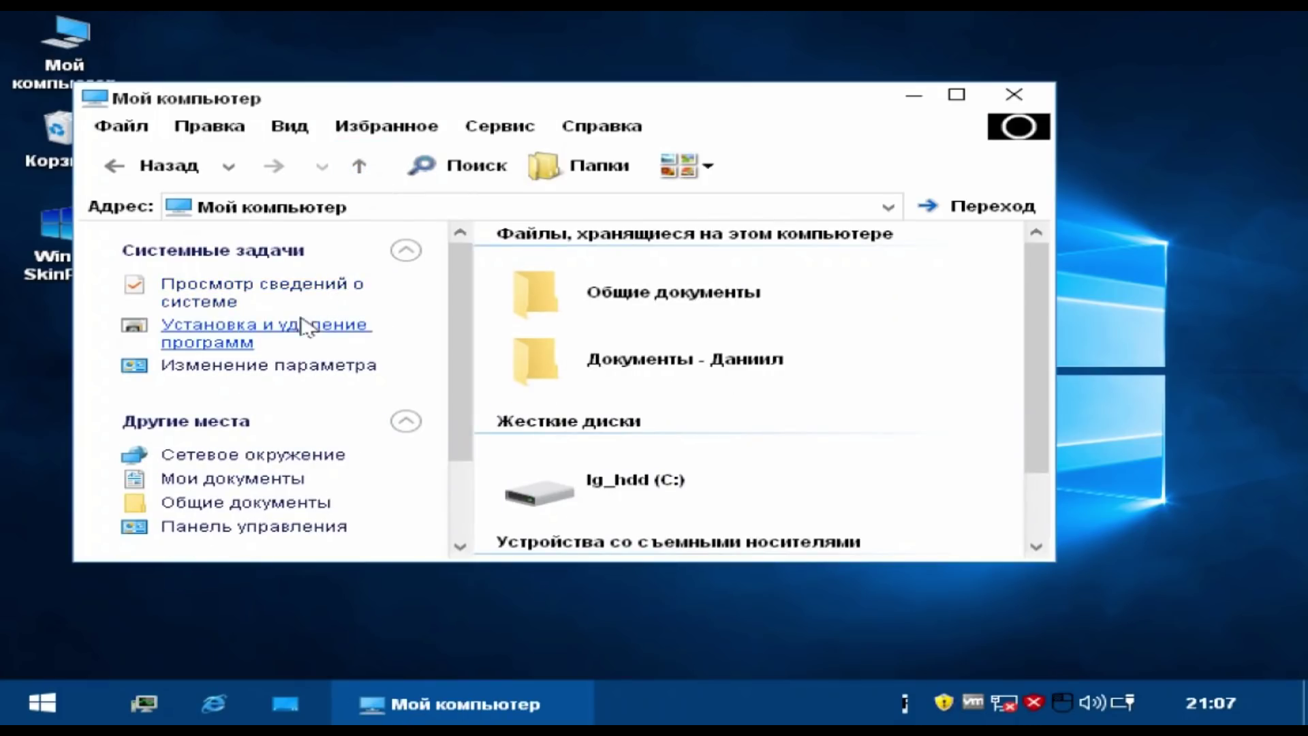
{"action": "double_click", "coordinate": [594, 477]}
{"action": "left_click", "coordinate": [308, 282]}
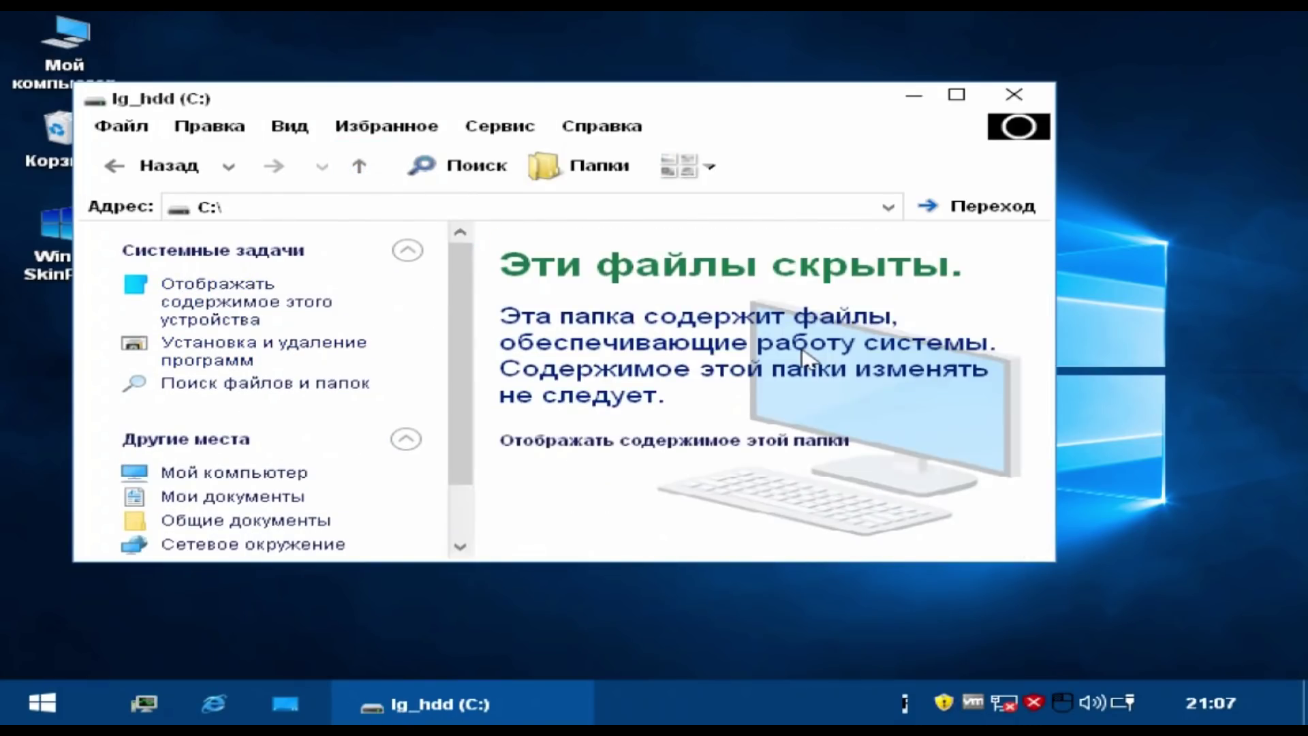
{"action": "left_click", "coordinate": [218, 305]}
- Open Control Panel from My Computer in classic icon view and maximize its window
{"action": "left_click", "coordinate": [359, 166]}
{"action": "left_click", "coordinate": [240, 369]}
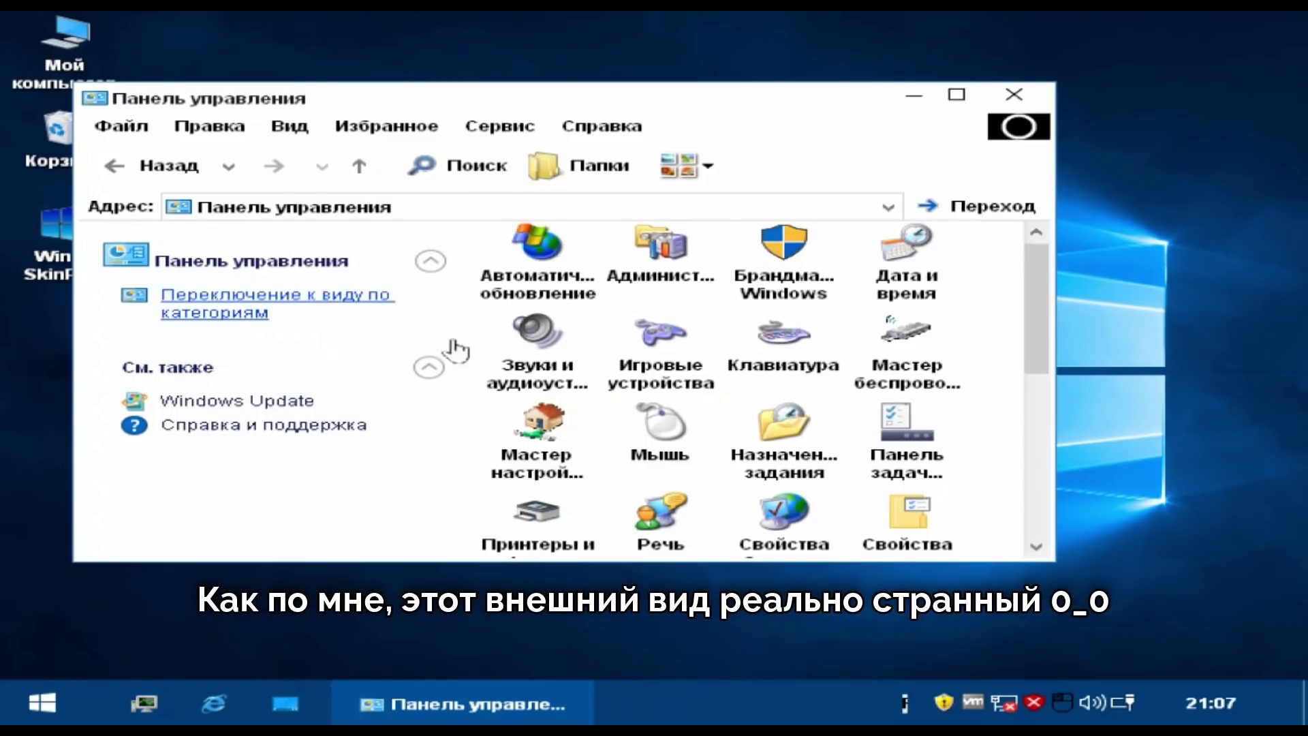
{"action": "left_click", "coordinate": [224, 303]}
{"action": "left_click", "coordinate": [957, 95]}
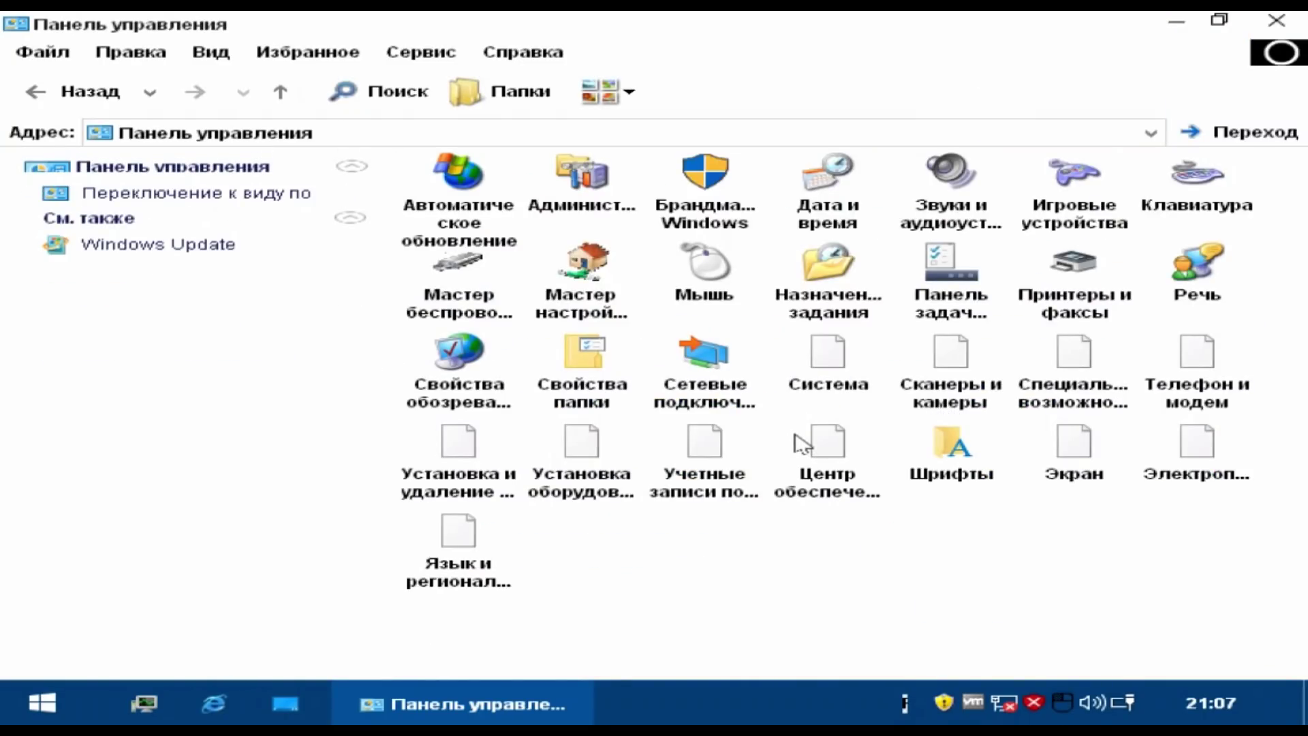
- Open the sound event settings under Звуки и аудиоустройства and play the sounds for Восклицание and Вход в Windows
{"action": "double_click", "coordinate": [930, 237]}
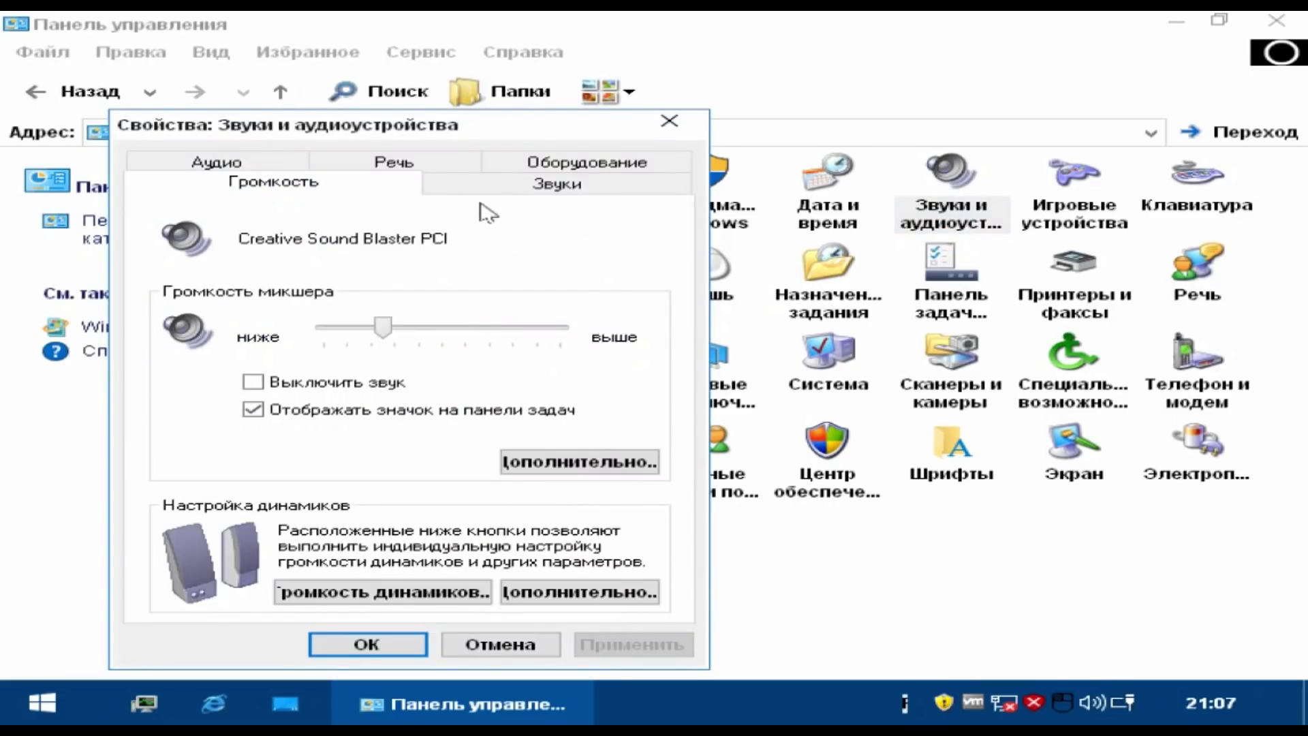
{"action": "left_click", "coordinate": [485, 185]}
{"action": "left_click", "coordinate": [303, 477]}
{"action": "left_click", "coordinate": [517, 591]}
{"action": "left_click", "coordinate": [330, 532]}
{"action": "left_click", "coordinate": [518, 592]}
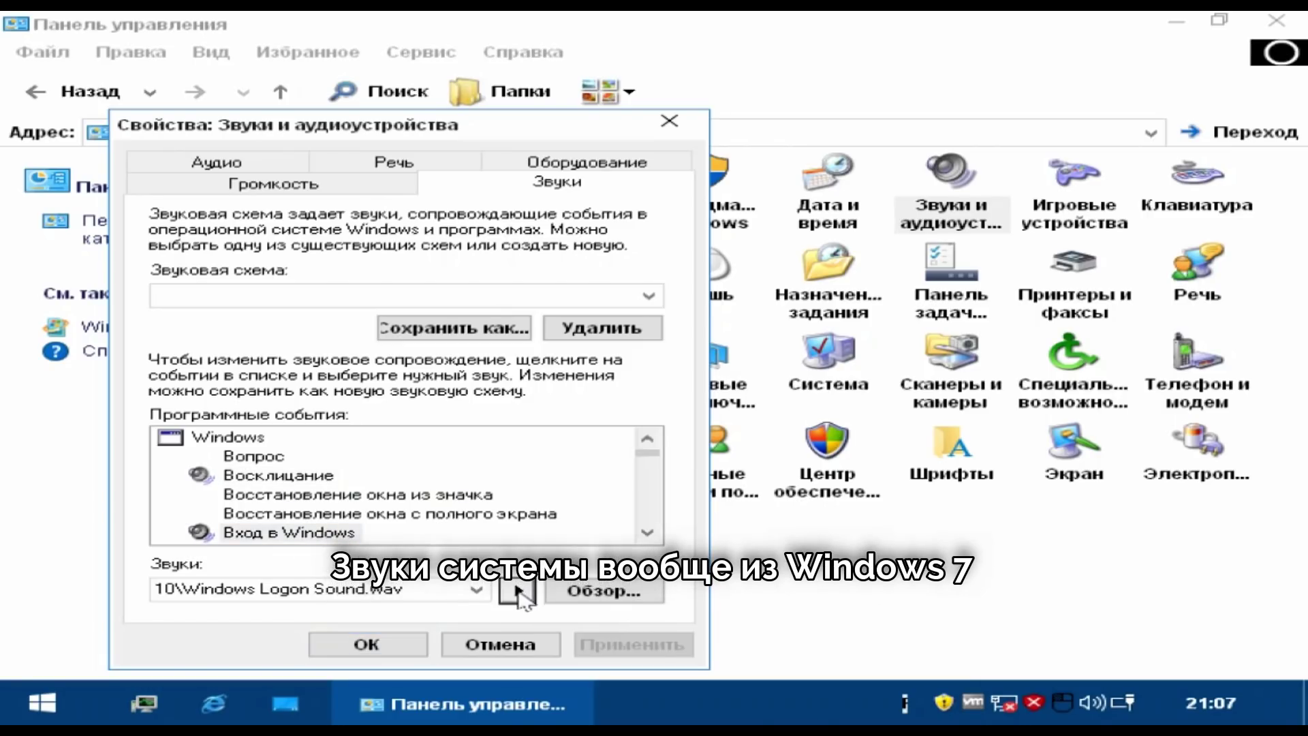
- Preview the sounds of the program events Выход из Windows, Завершение работы Windows and Запуск Windows
{"action": "scroll", "coordinate": [652, 544], "scroll_direction": "down", "scroll_amount": 2}
{"action": "left_click", "coordinate": [306, 495]}
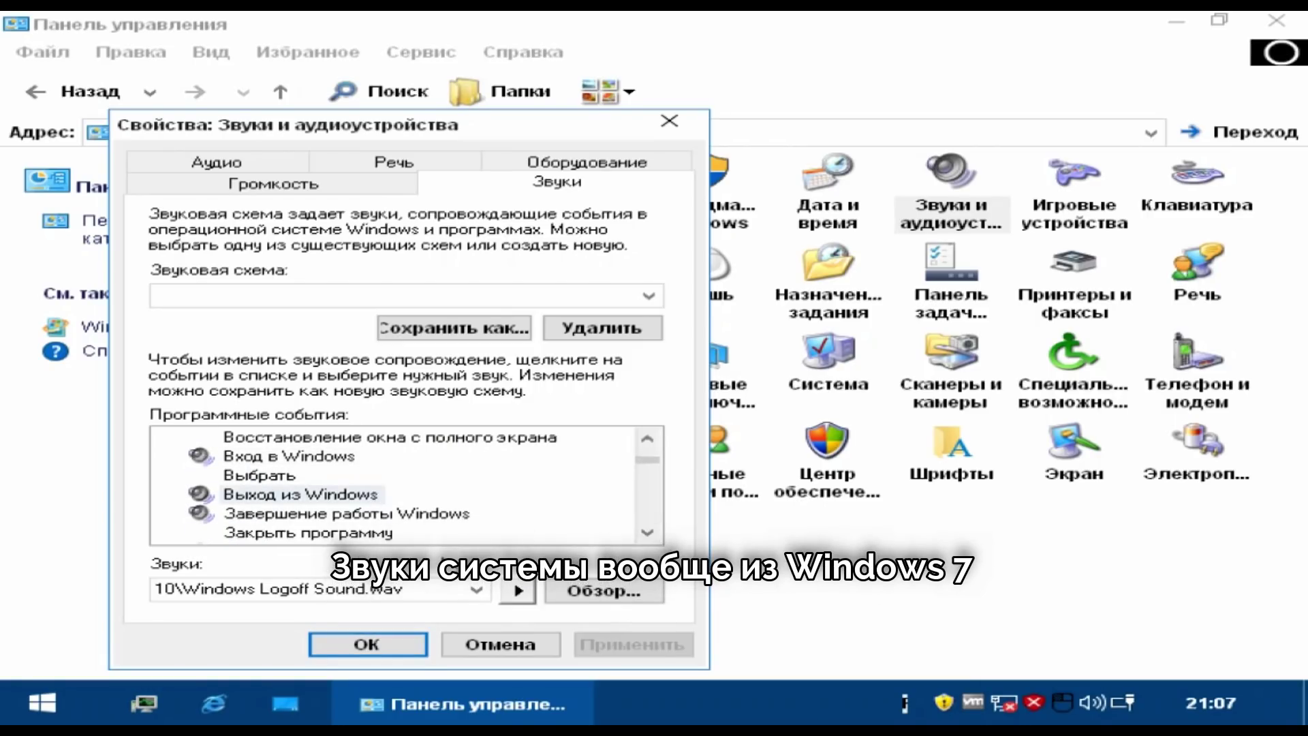
{"action": "scroll", "coordinate": [658, 535], "scroll_direction": "down", "scroll_amount": 1}
{"action": "left_click", "coordinate": [306, 475]}
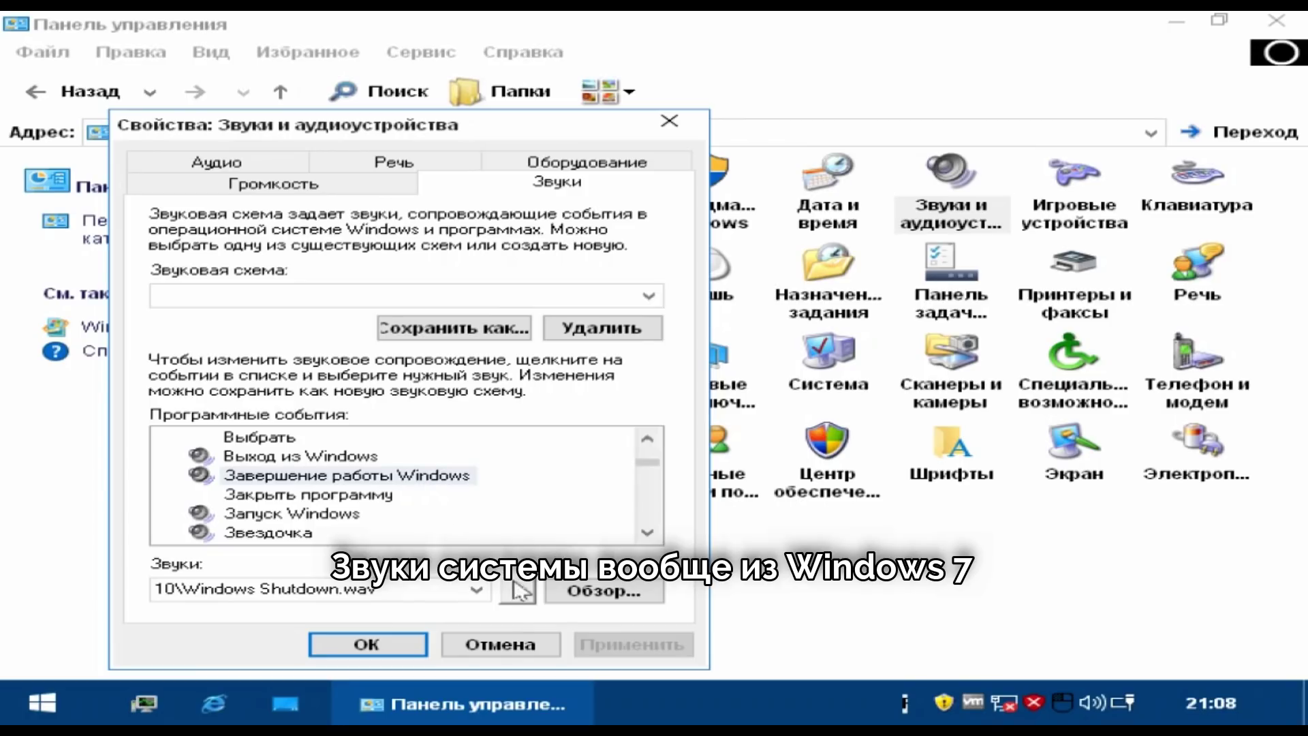
{"action": "left_click", "coordinate": [293, 514]}
{"action": "left_click", "coordinate": [518, 592]}
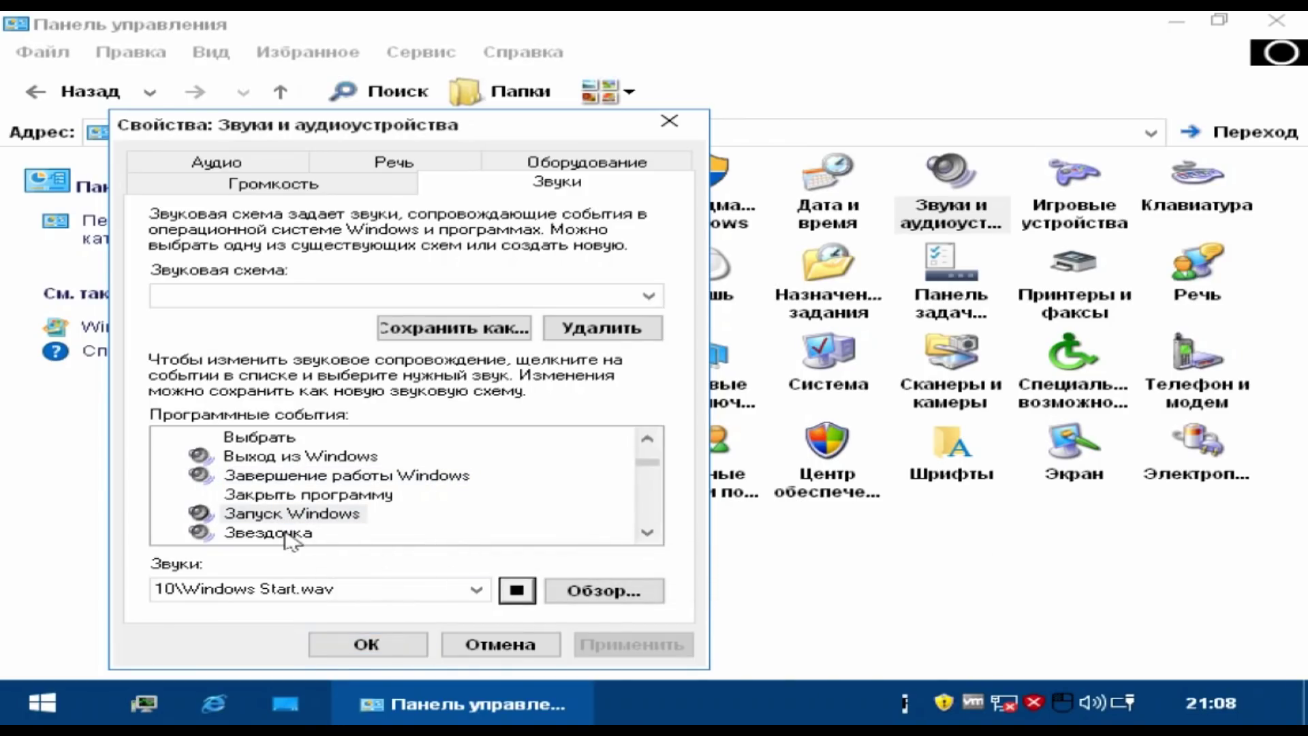
- Preview the sounds for Звездочка, Критическая ошибка and Отключение устройства, and close the sound properties
{"action": "left_click", "coordinate": [286, 534]}
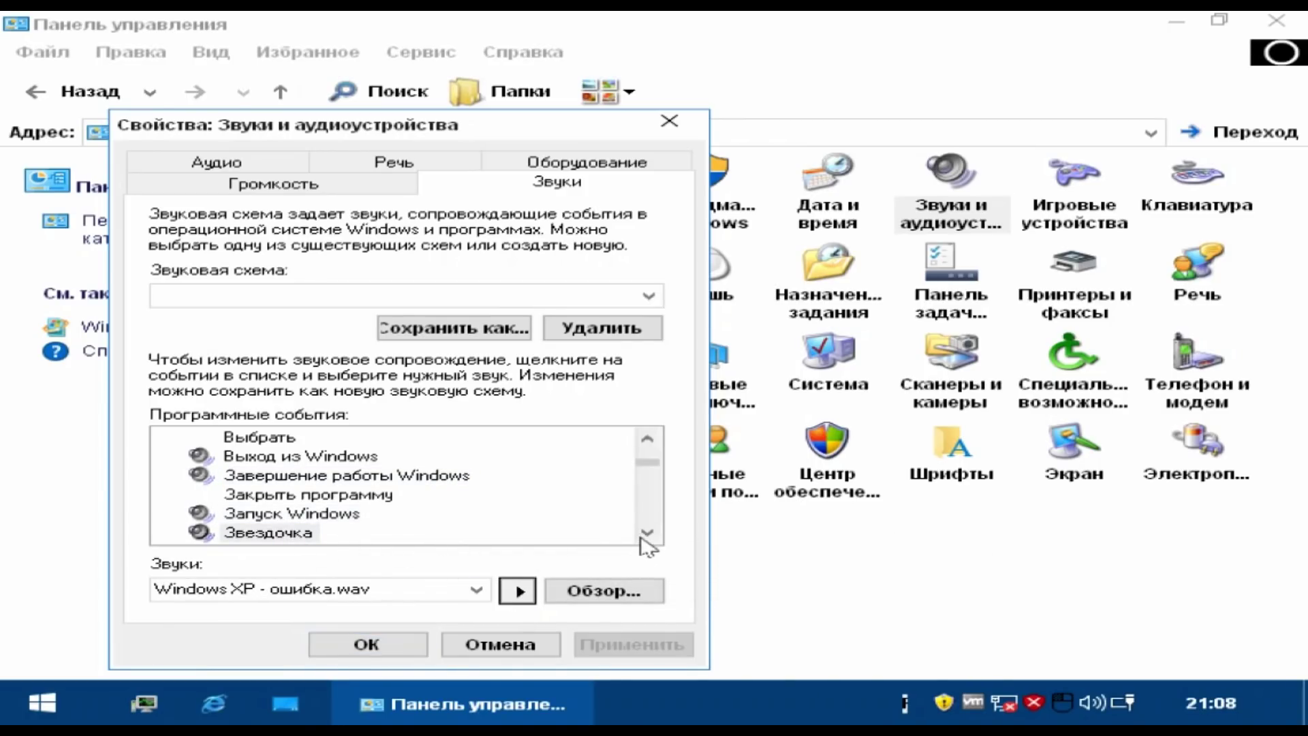
{"action": "scroll", "coordinate": [647, 538], "scroll_direction": "down", "scroll_amount": 2}
{"action": "left_click", "coordinate": [518, 591]}
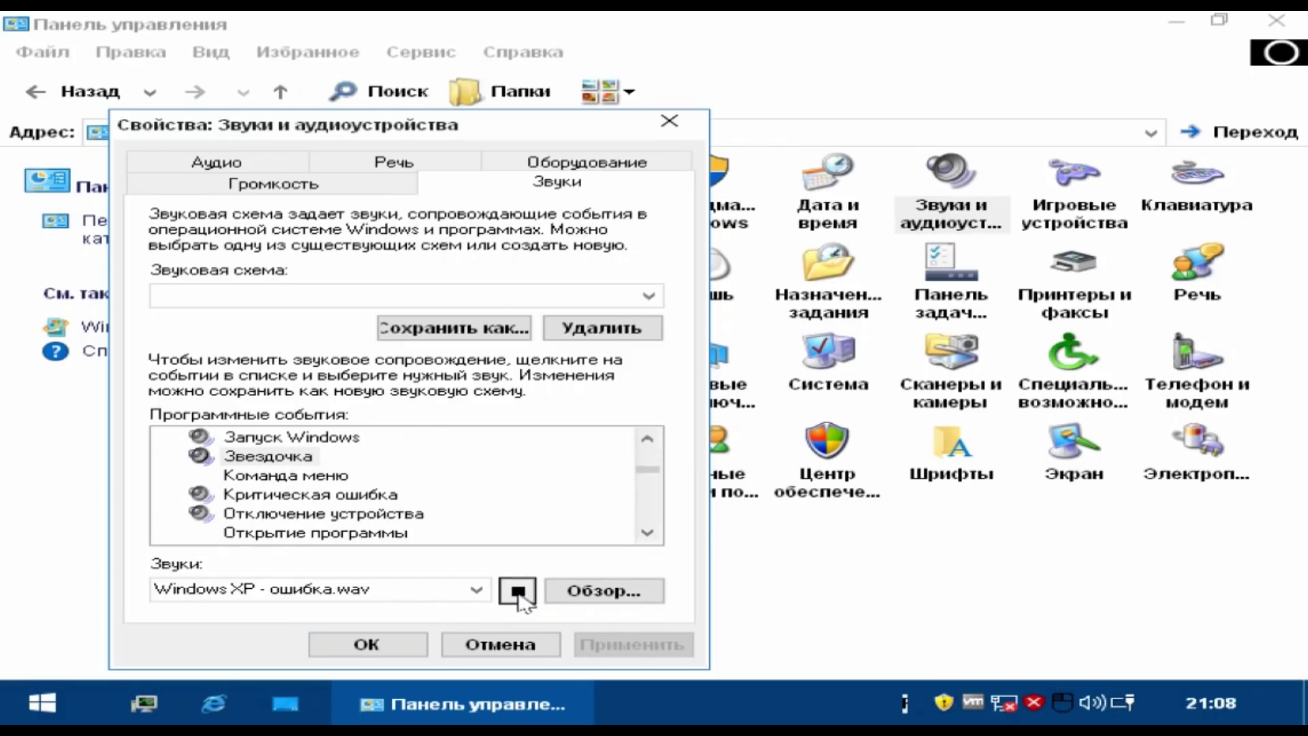
{"action": "left_click", "coordinate": [391, 496]}
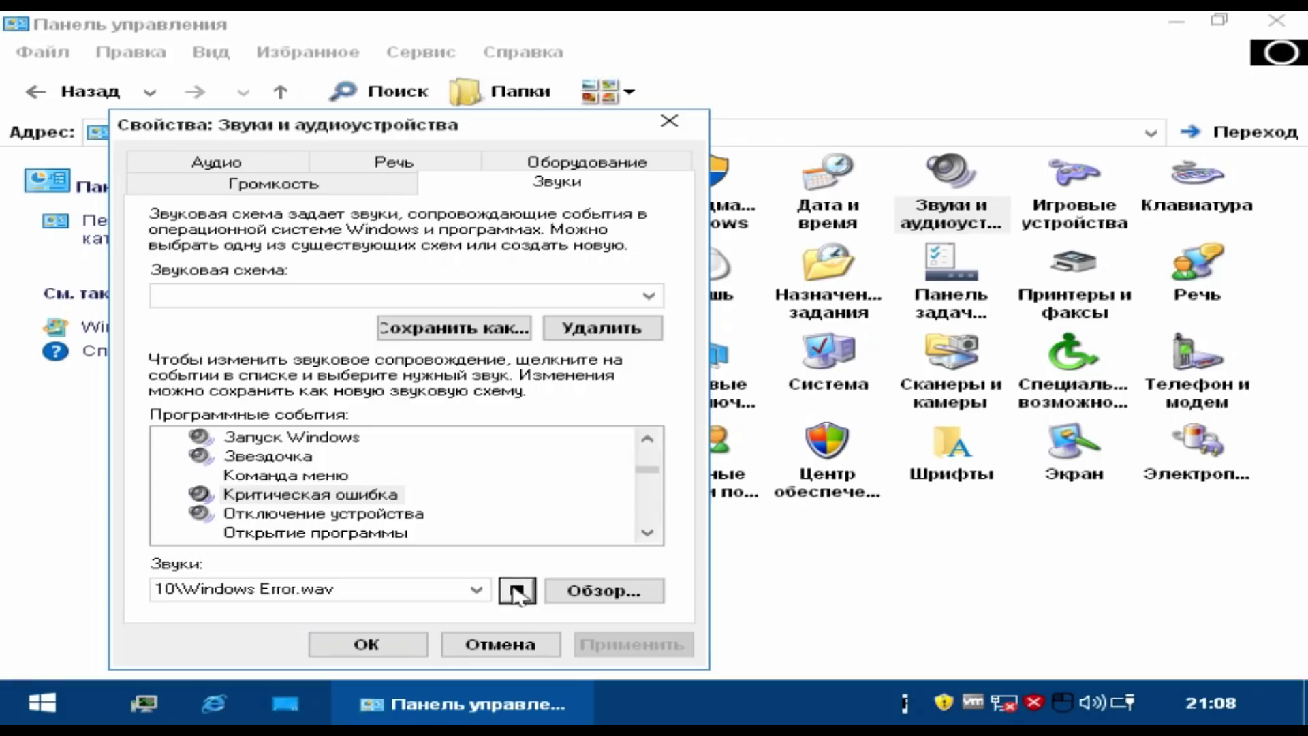
{"action": "key", "text": "Down"}
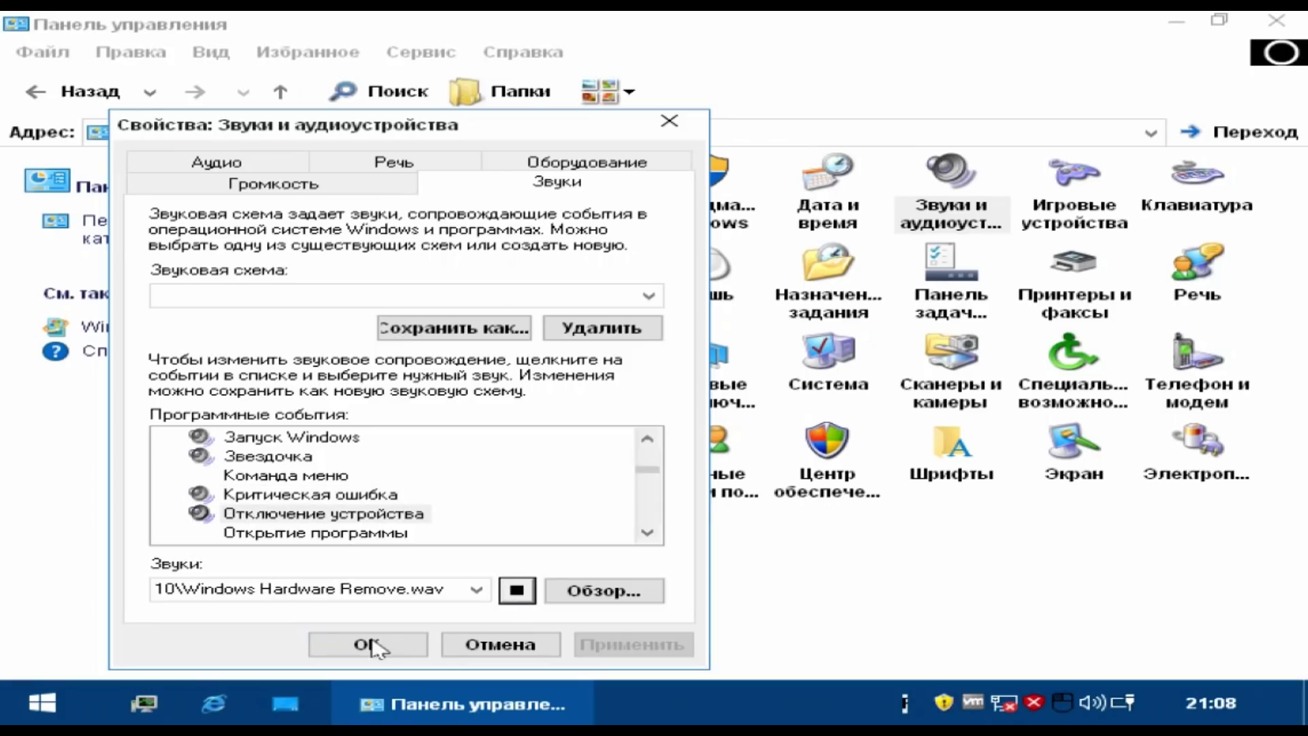
{"action": "left_click", "coordinate": [371, 644]}
- View the general system properties and the Windows Firewall settings, closing each dialog
{"action": "double_click", "coordinate": [853, 364]}
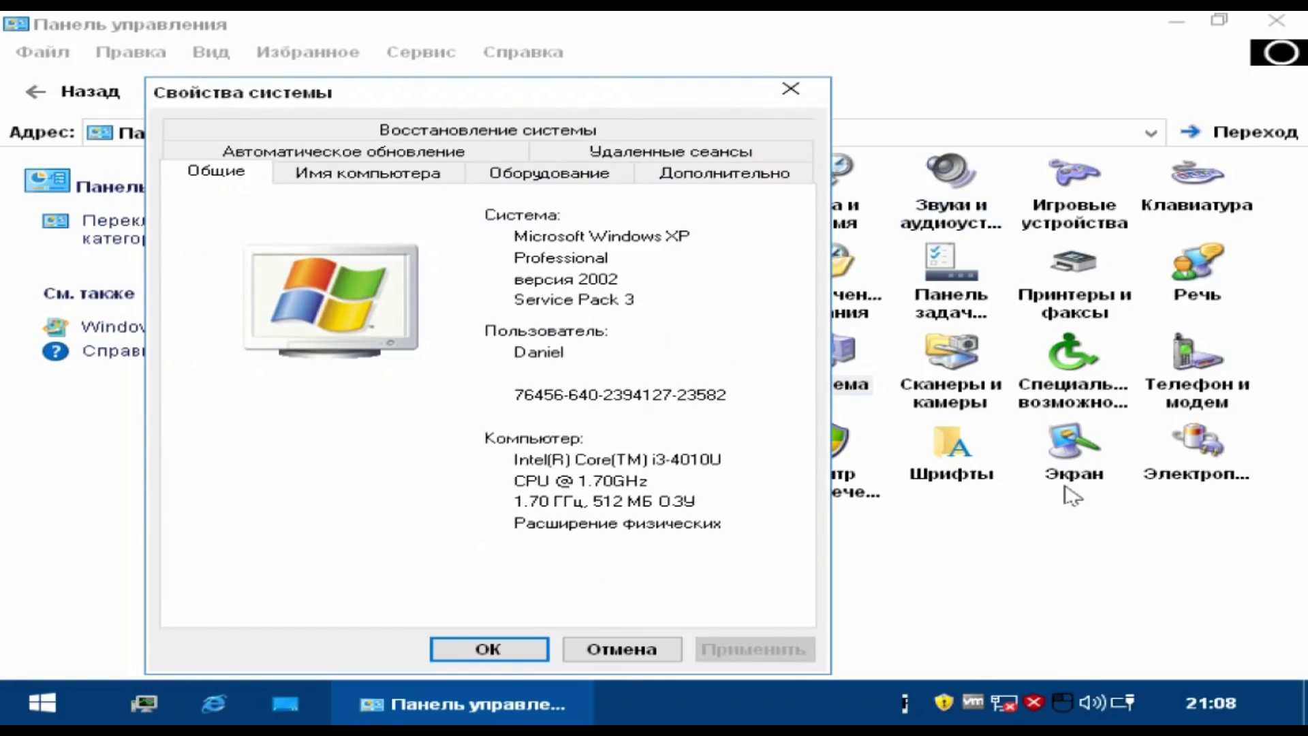
{"action": "left_click", "coordinate": [515, 656]}
{"action": "double_click", "coordinate": [681, 194]}
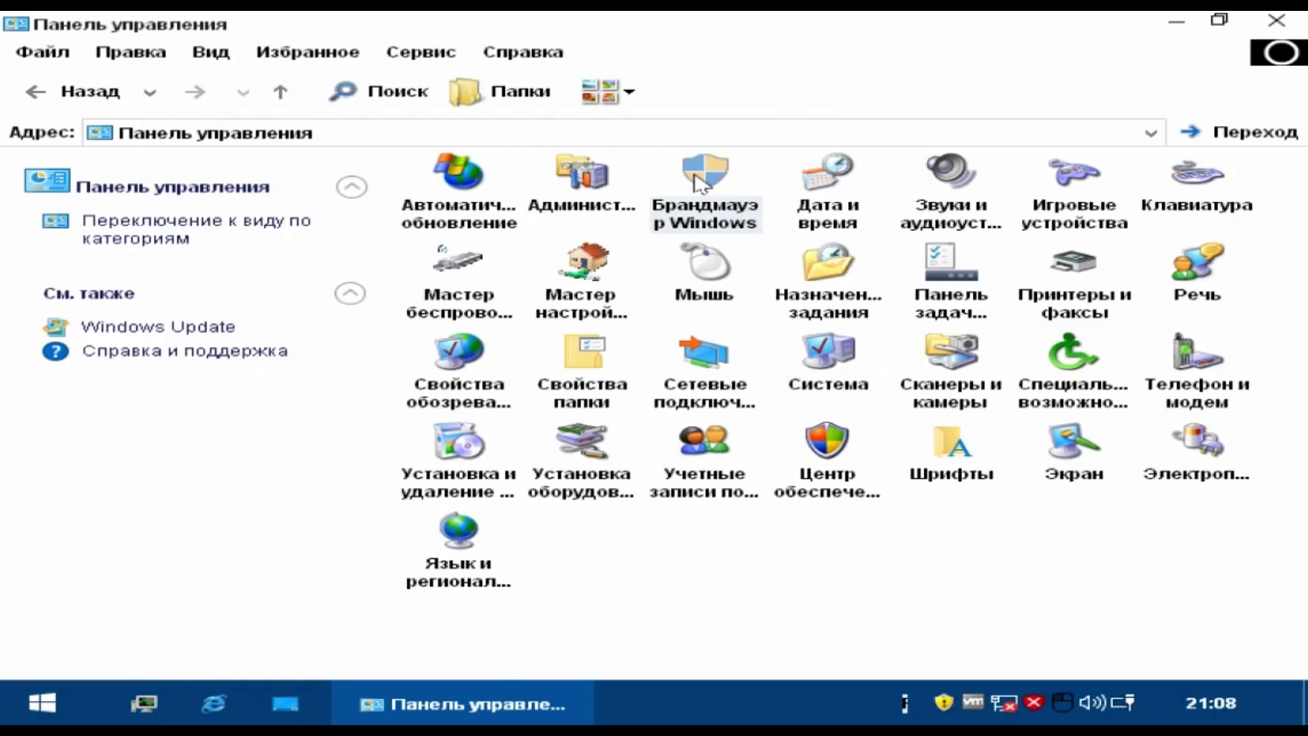
{"action": "left_click", "coordinate": [197, 101]}
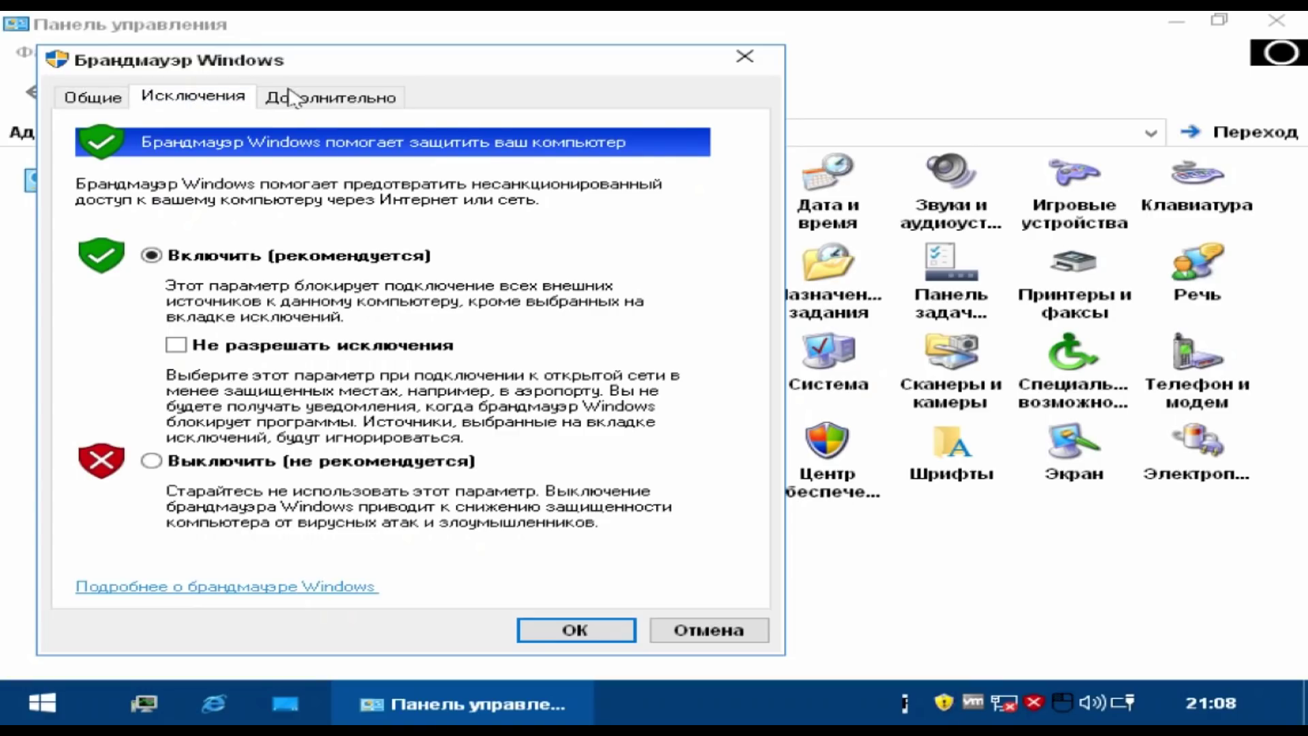
{"action": "key", "text": "ctrl+Tab"}
{"action": "key", "text": "ctrl+shift+Tab"}
{"action": "key", "text": "ctrl+shift+Tab"}
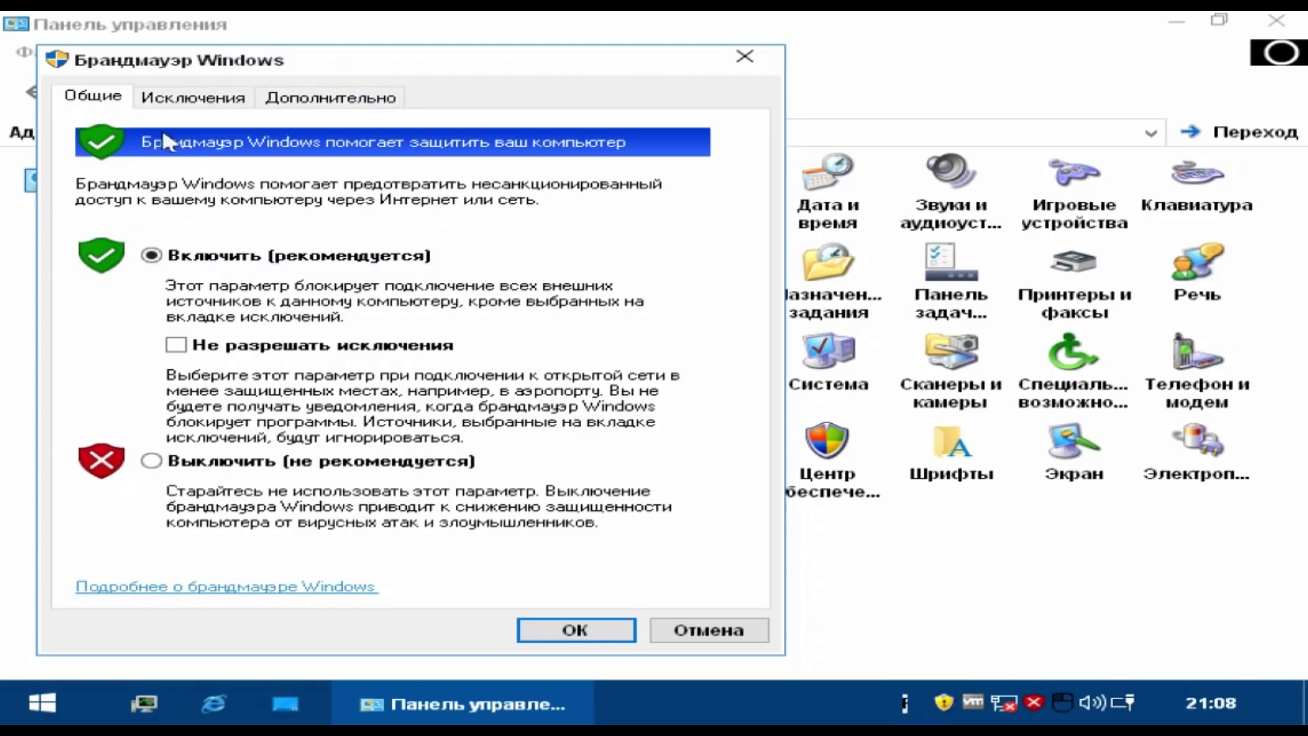
{"action": "left_click", "coordinate": [557, 628]}
- View the start pages of the wireless network and network setup wizards, cancel both and close Control Panel
{"action": "double_click", "coordinate": [472, 278]}
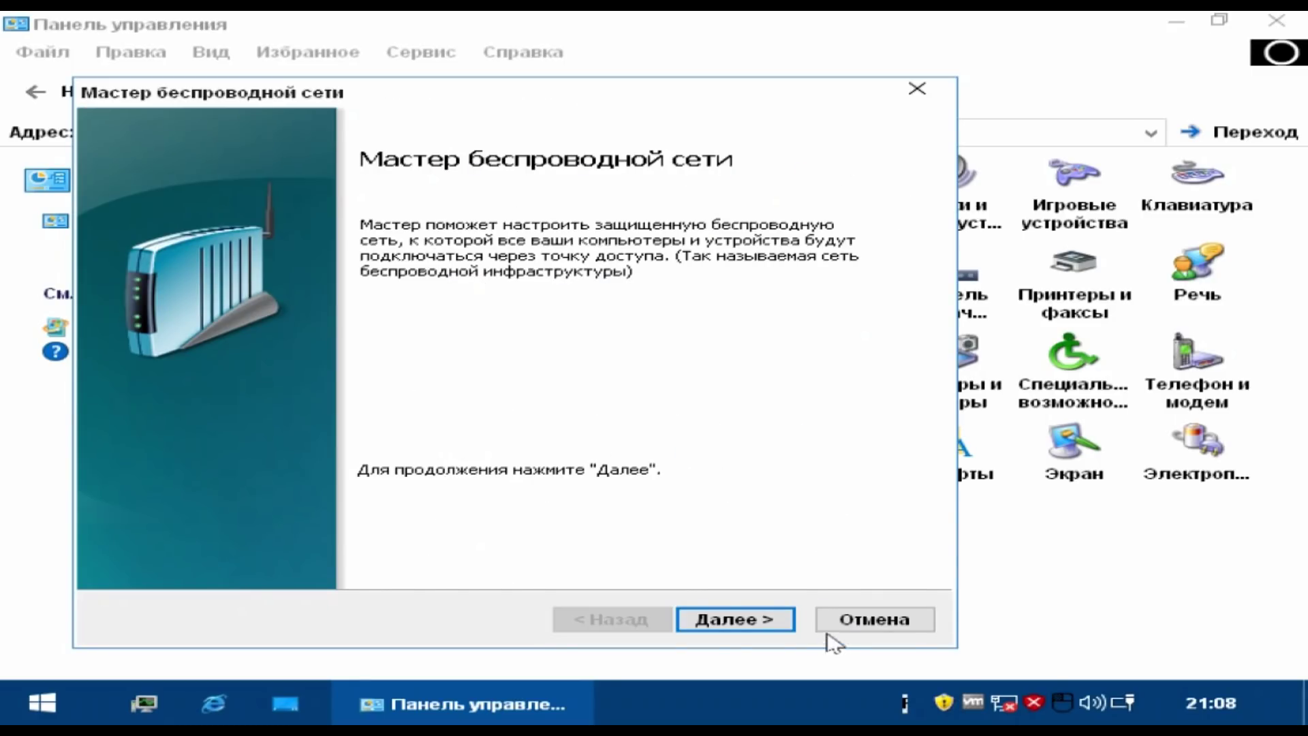
{"action": "left_click", "coordinate": [862, 620]}
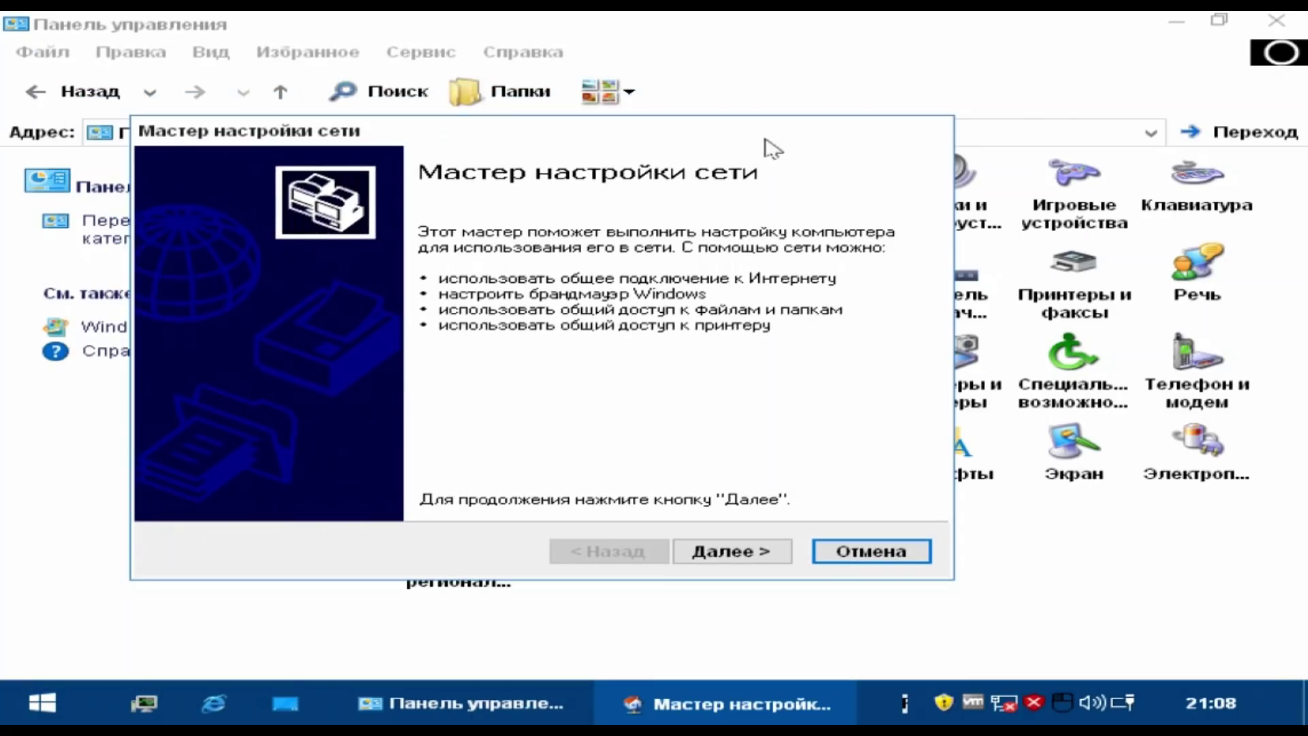
{"action": "left_click", "coordinate": [872, 553]}
{"action": "left_click", "coordinate": [1276, 21]}
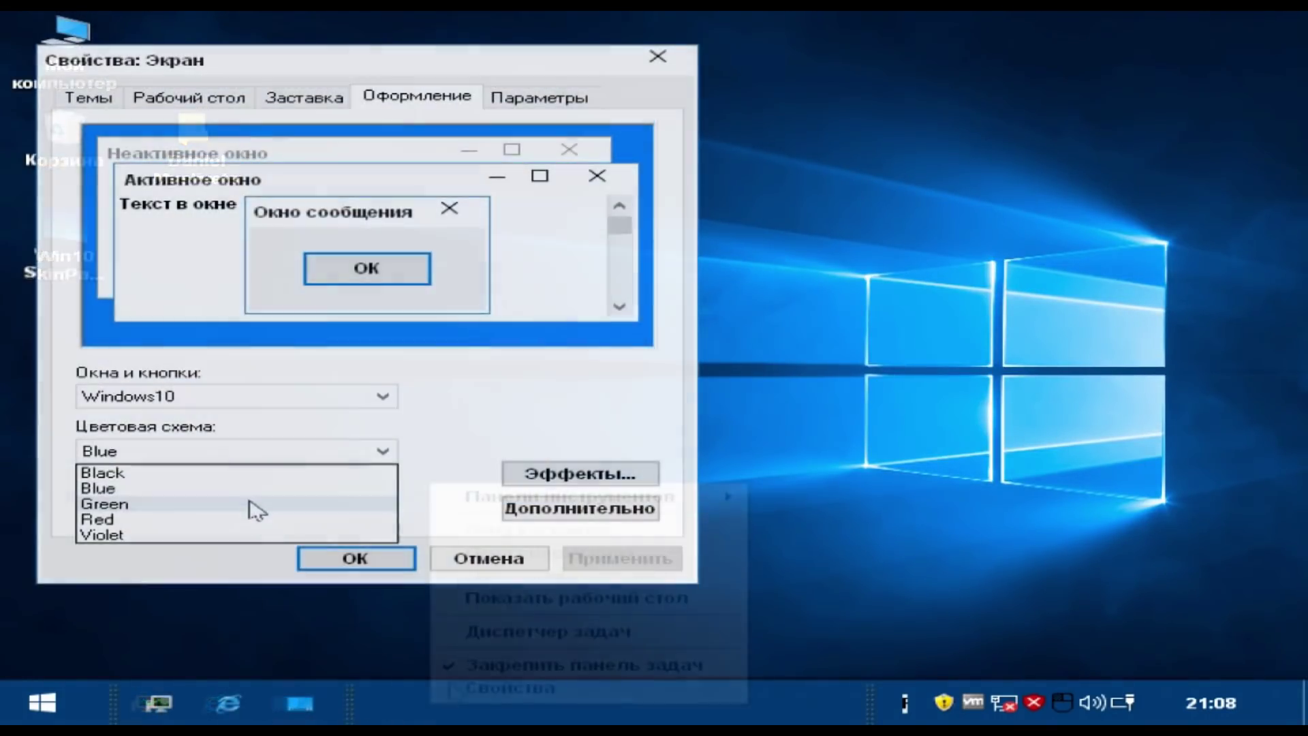
- Apply the Green color scheme of the Windows10 style and check the tray's volume control
{"action": "left_click", "coordinate": [248, 505]}
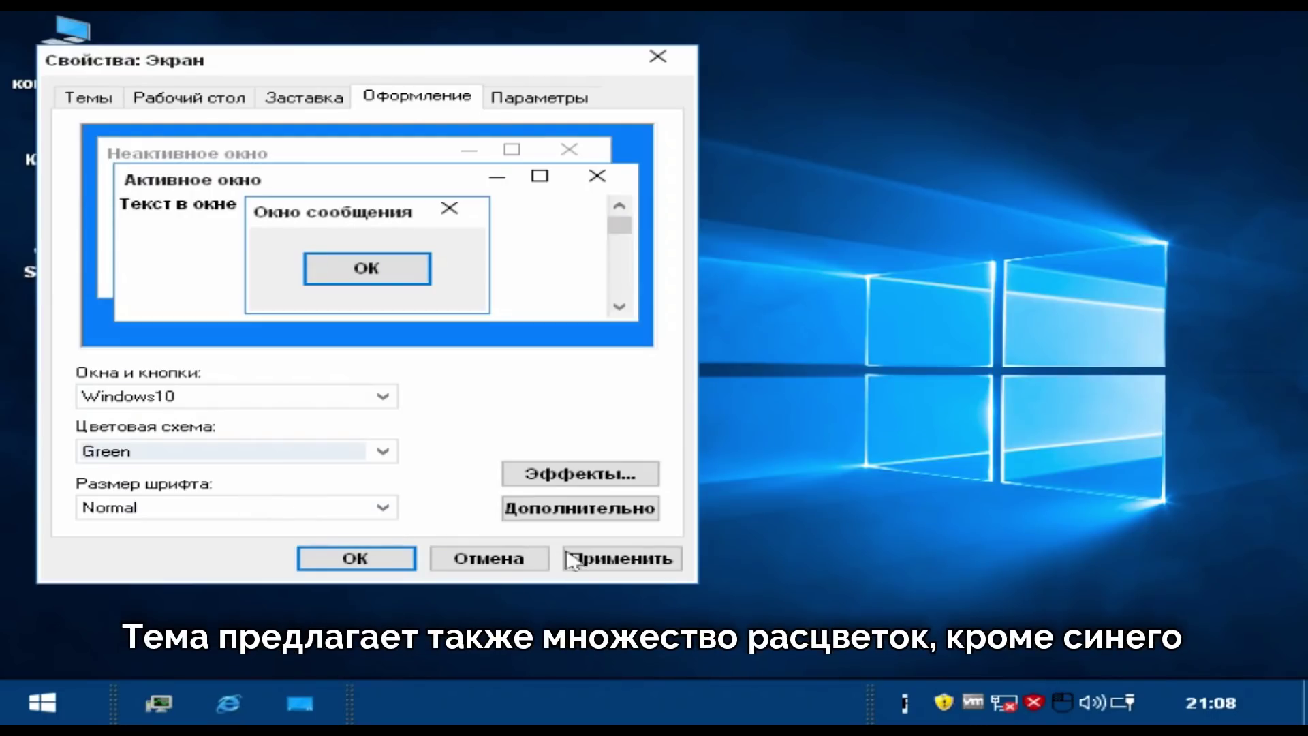
{"action": "left_click", "coordinate": [655, 560]}
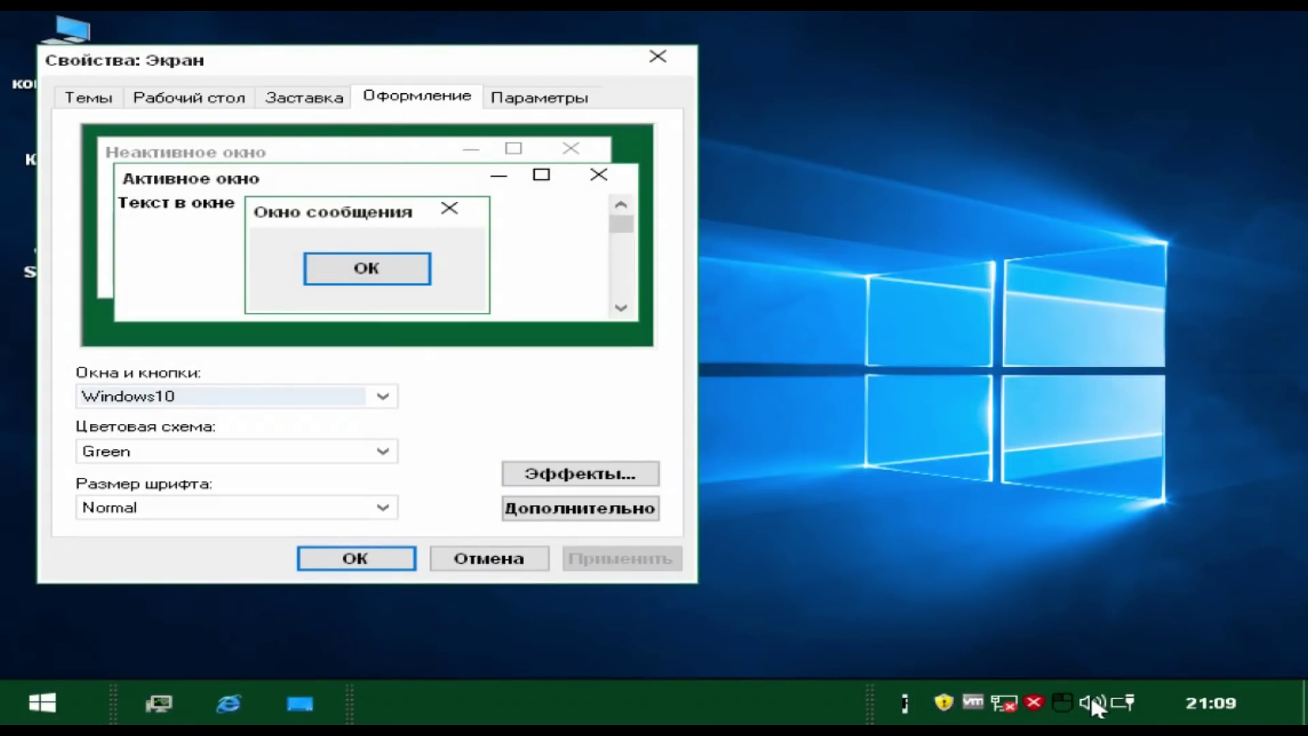
{"action": "left_click", "coordinate": [1092, 700]}
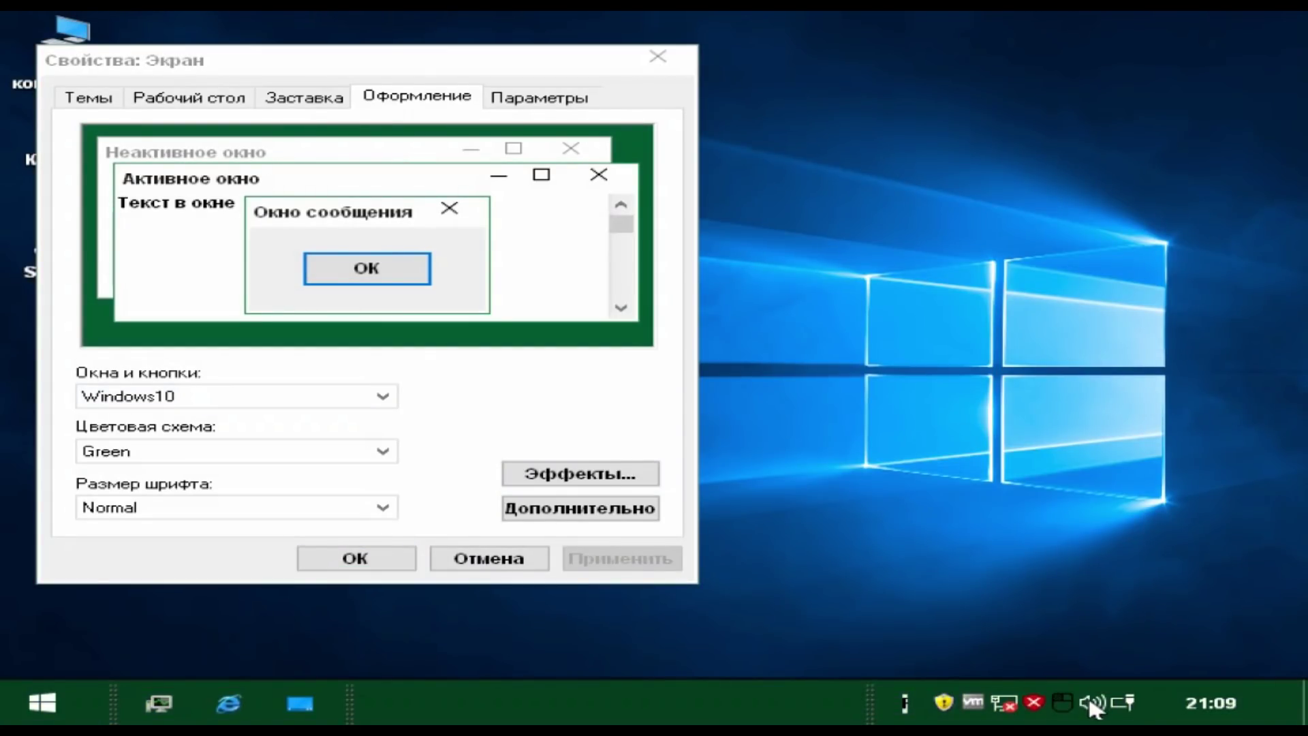
{"action": "left_click", "coordinate": [852, 534]}
- Apply the Violet color scheme to the Windows10 window style
{"action": "left_click", "coordinate": [199, 452]}
{"action": "left_click", "coordinate": [206, 534]}
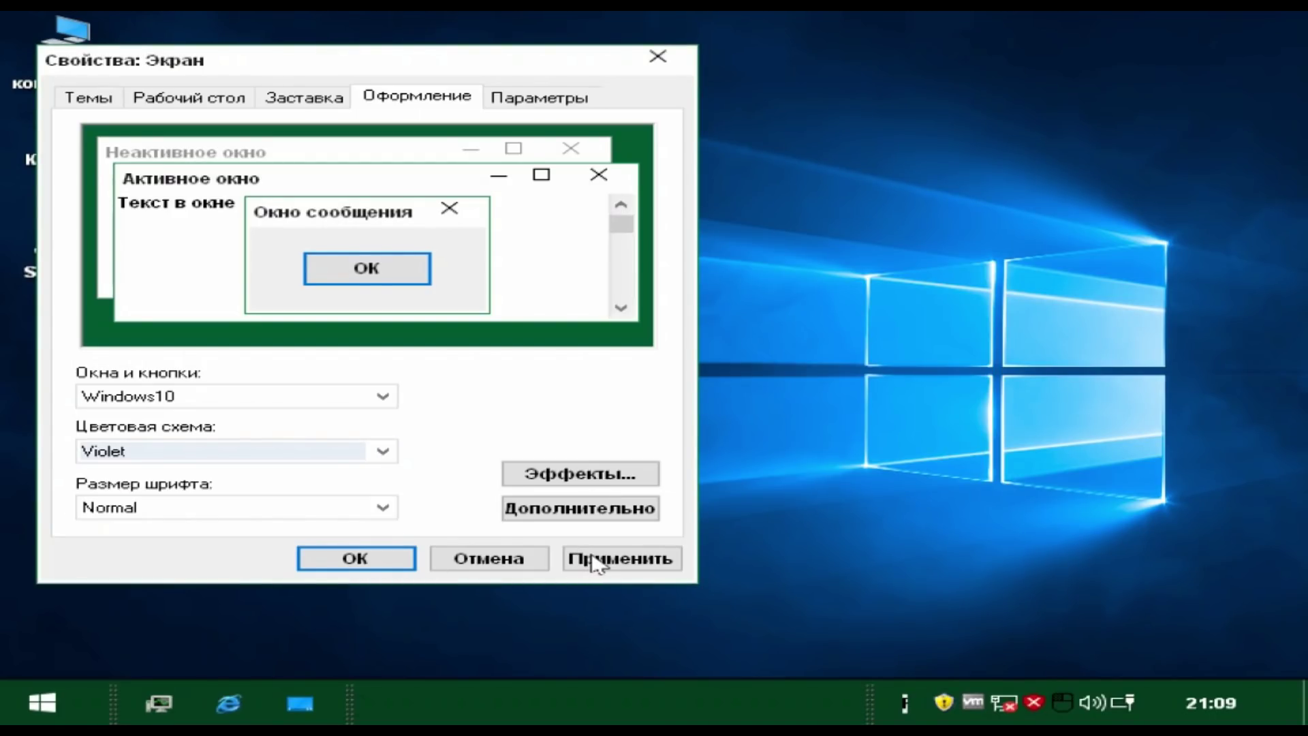
{"action": "left_click", "coordinate": [628, 560]}
- Set Img_20200529_130222 as the desktop wallpaper with its position set to растянуть
{"action": "left_click", "coordinate": [179, 102]}
{"action": "left_click", "coordinate": [293, 451]}
{"action": "left_click", "coordinate": [651, 429]}
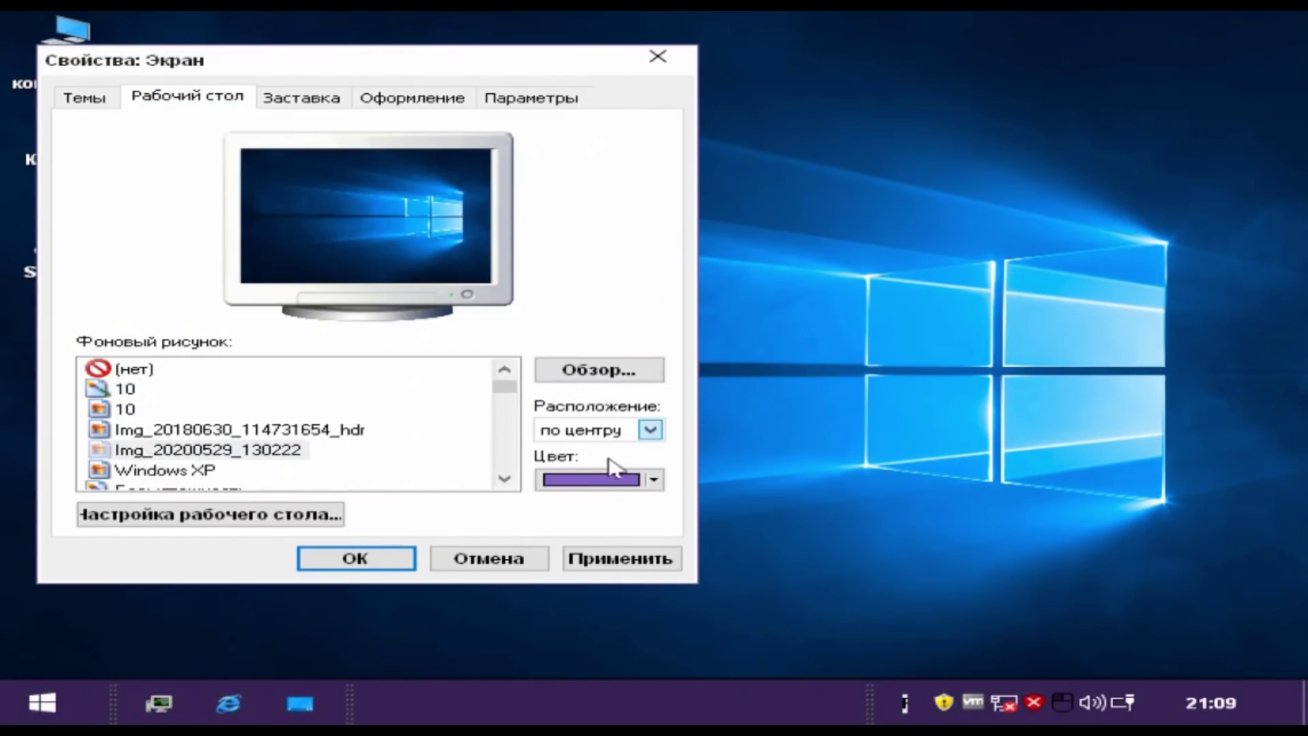
{"action": "left_click", "coordinate": [605, 485]}
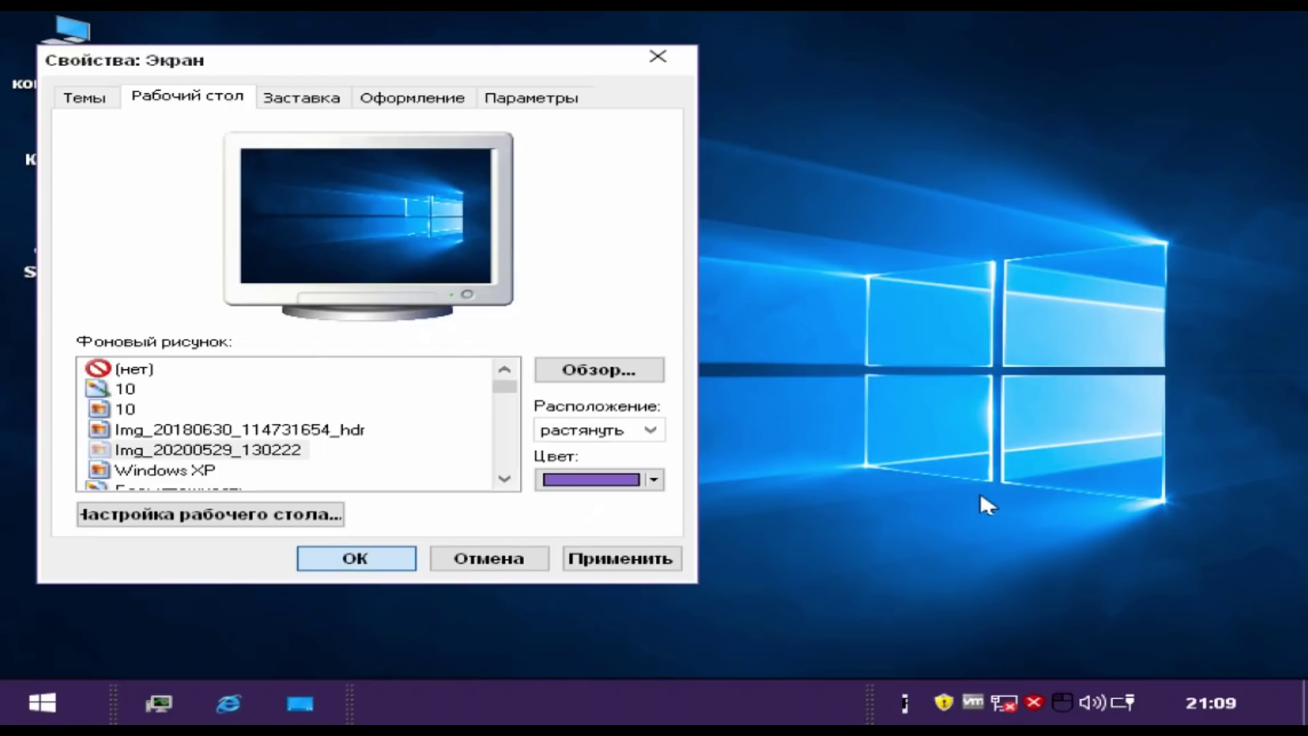
{"action": "left_click", "coordinate": [365, 556]}
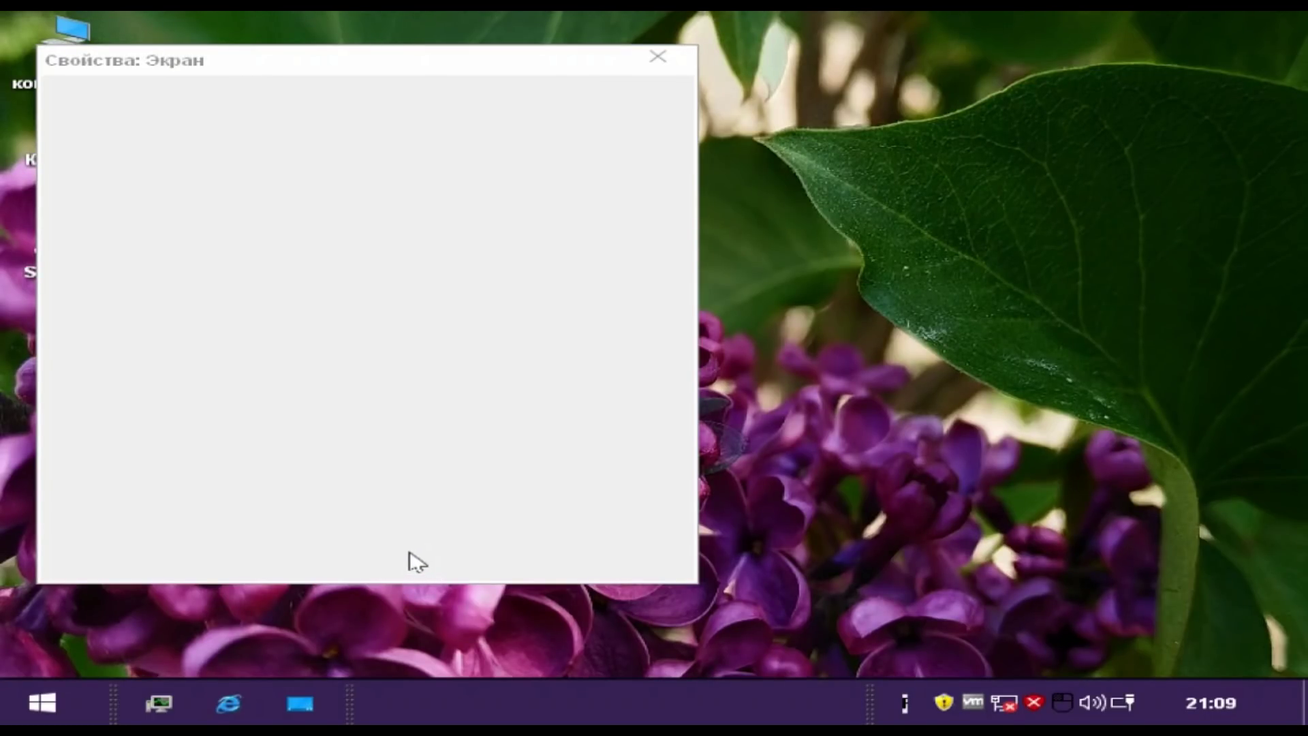
- Draw selection rectangles across the desktop icons and the wallpaper area
{"action": "mouse_move", "coordinate": [25, 497]}
{"action": "left_mouse_down"}
{"action": "mouse_move", "coordinate": [68, 204]}
{"action": "mouse_move", "coordinate": [496, 126]}
{"action": "left_mouse_up"}
{"action": "left_click_drag", "start_coordinate": [204, 110], "coordinate": [263, 152]}
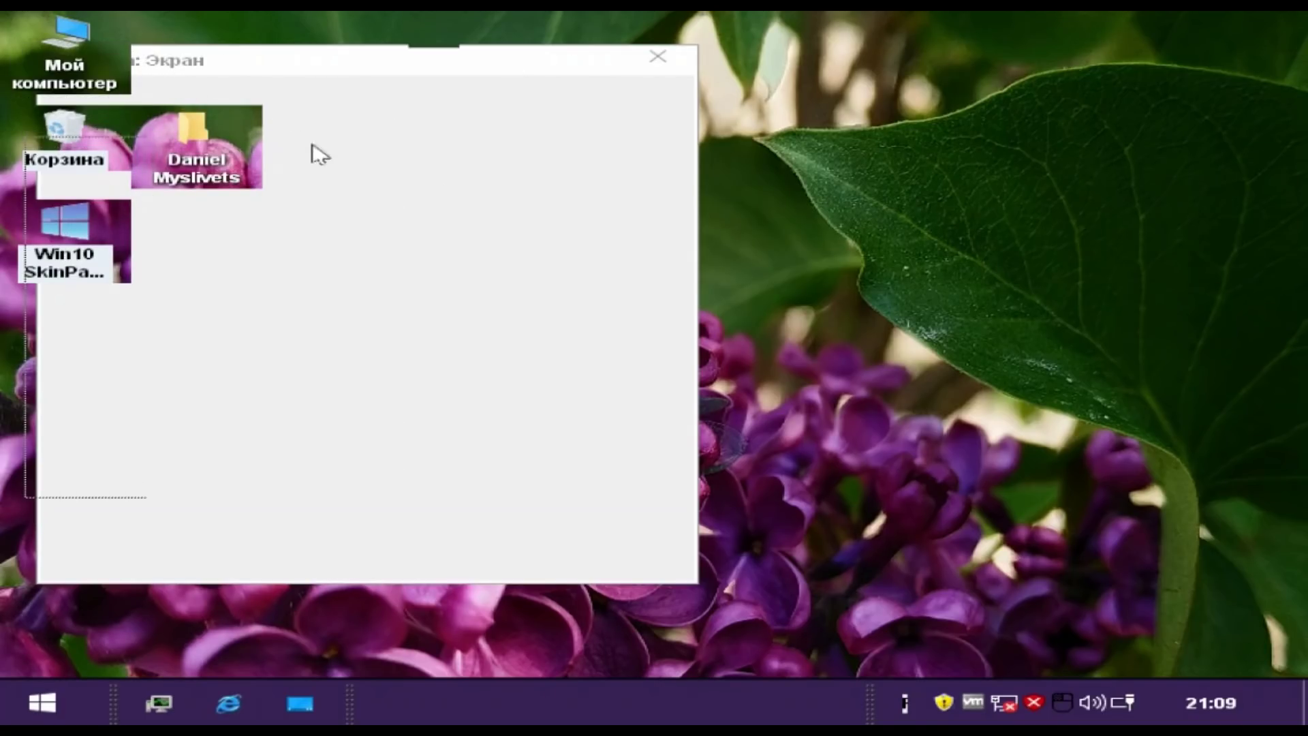
{"action": "left_click_drag", "start_coordinate": [790, 166], "coordinate": [68, 678]}
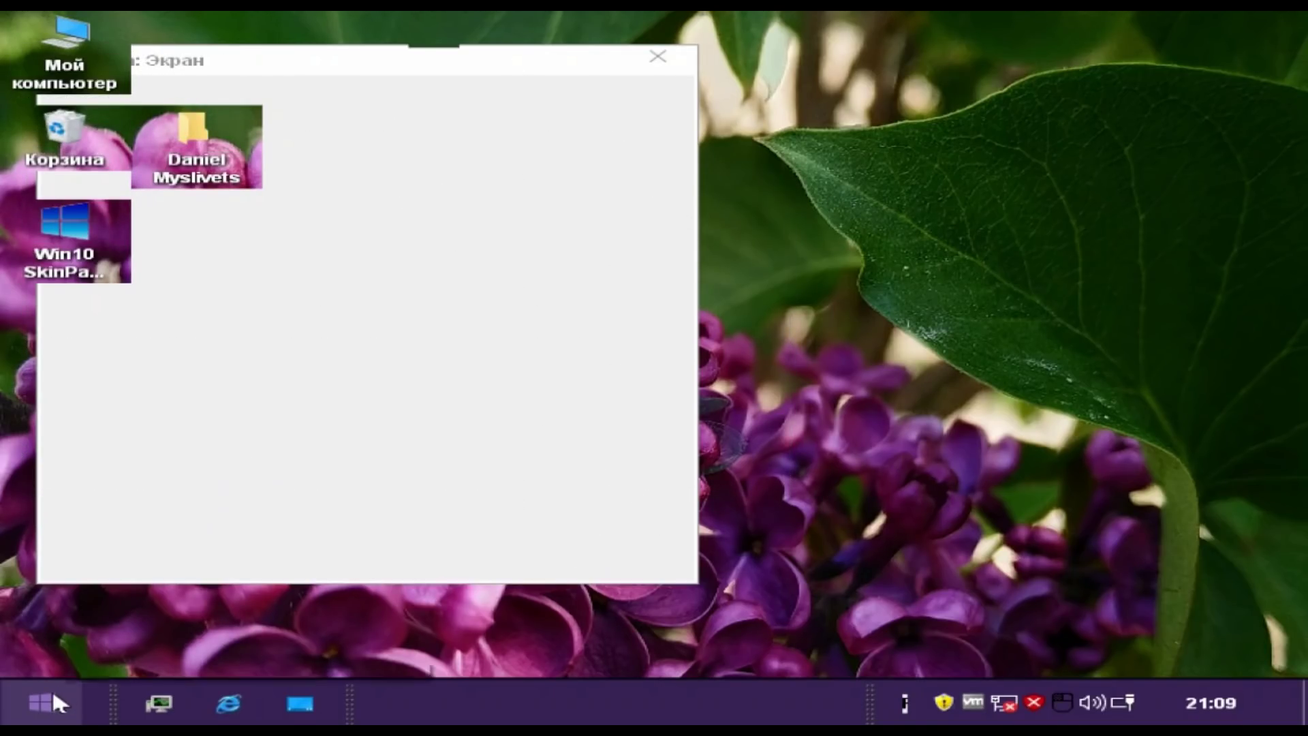
- Open the Command Prompt from the Start menu and reposition its window
{"action": "left_click", "coordinate": [53, 695]}
{"action": "left_click", "coordinate": [61, 698]}
{"action": "left_click", "coordinate": [63, 696]}
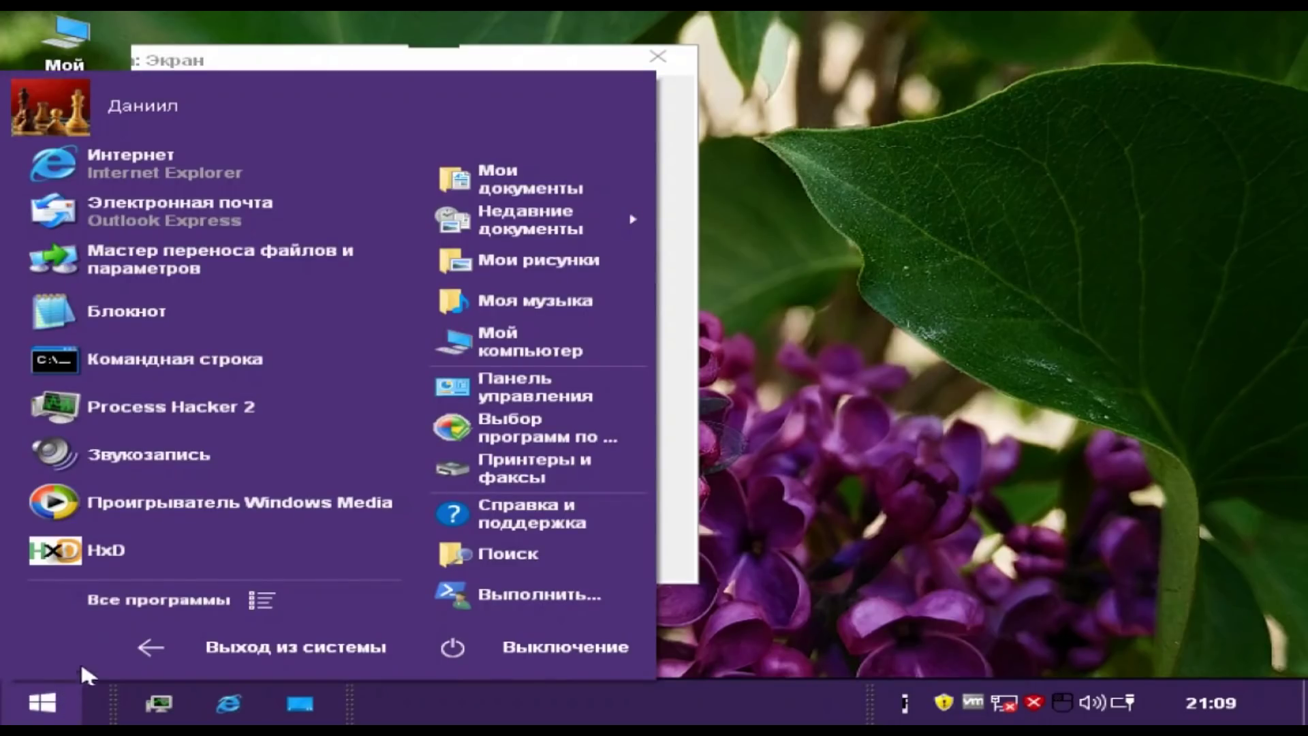
{"action": "left_click", "coordinate": [152, 367]}
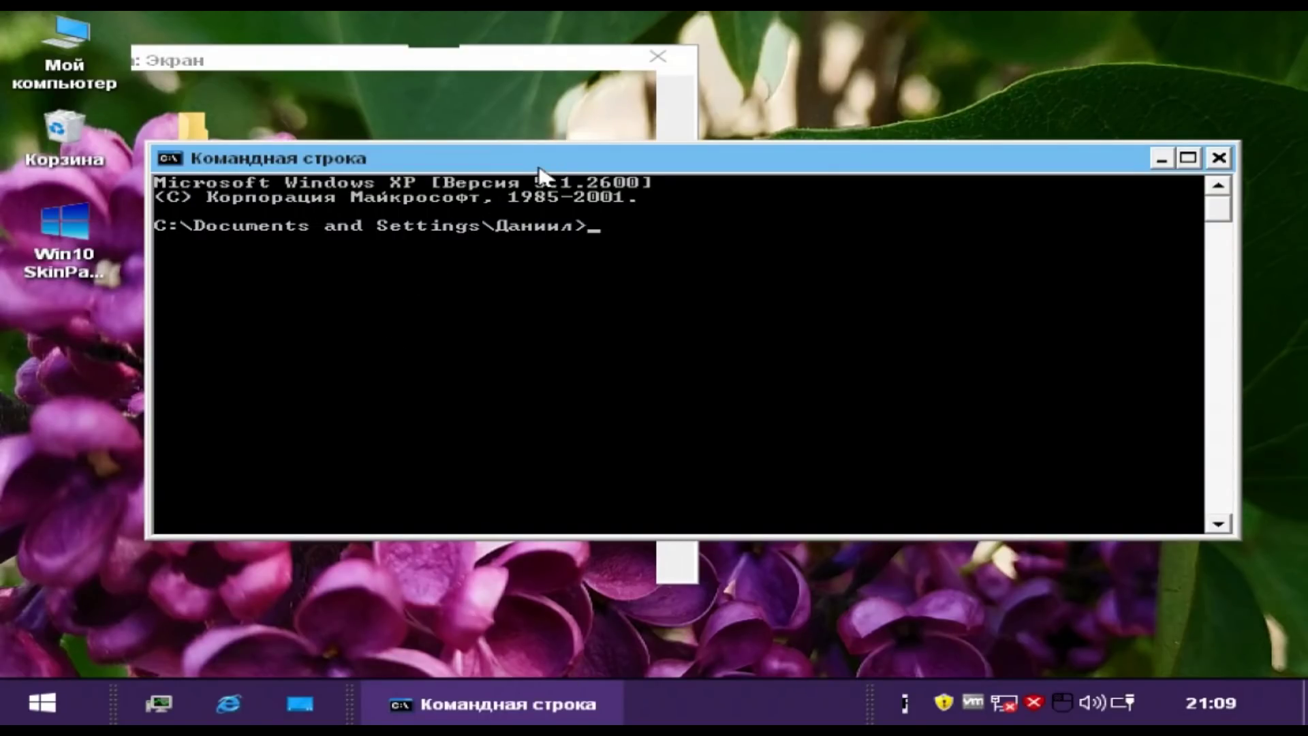
{"action": "left_click_drag", "start_coordinate": [538, 166], "coordinate": [451, 49]}
{"action": "key", "text": "Escape"}
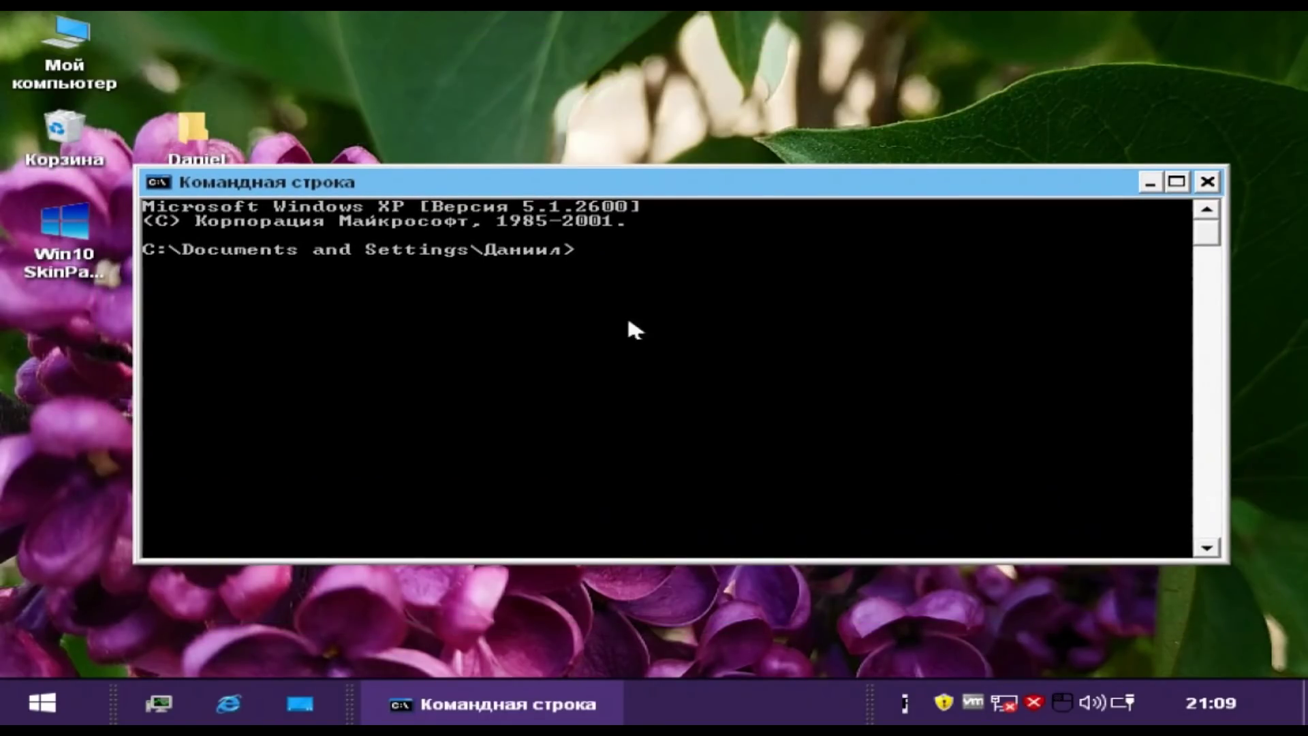
- Run cd.. repeatedly in the Command Prompt to move up through the parent folders
{"action": "type", "text": "свюю"}
{"action": "key", "text": "Return"}
{"action": "type", "text": "cd.."}
{"action": "key", "text": "Return"}
{"action": "type", "text": "cd.."}
{"action": "key", "text": "BackSpace"}
{"action": "key", "text": "BackSpace"}
{"action": "key", "text": "BackSpace"}
{"action": "key", "text": "BackSpace"}
{"action": "type", "text": "cd/.."}
{"action": "key", "text": "BackSpace"}
{"action": "key", "text": "BackSpace"}
{"action": "key", "text": "BackSpace"}
{"action": "type", "text": ".."}
{"action": "key", "text": "Return"}
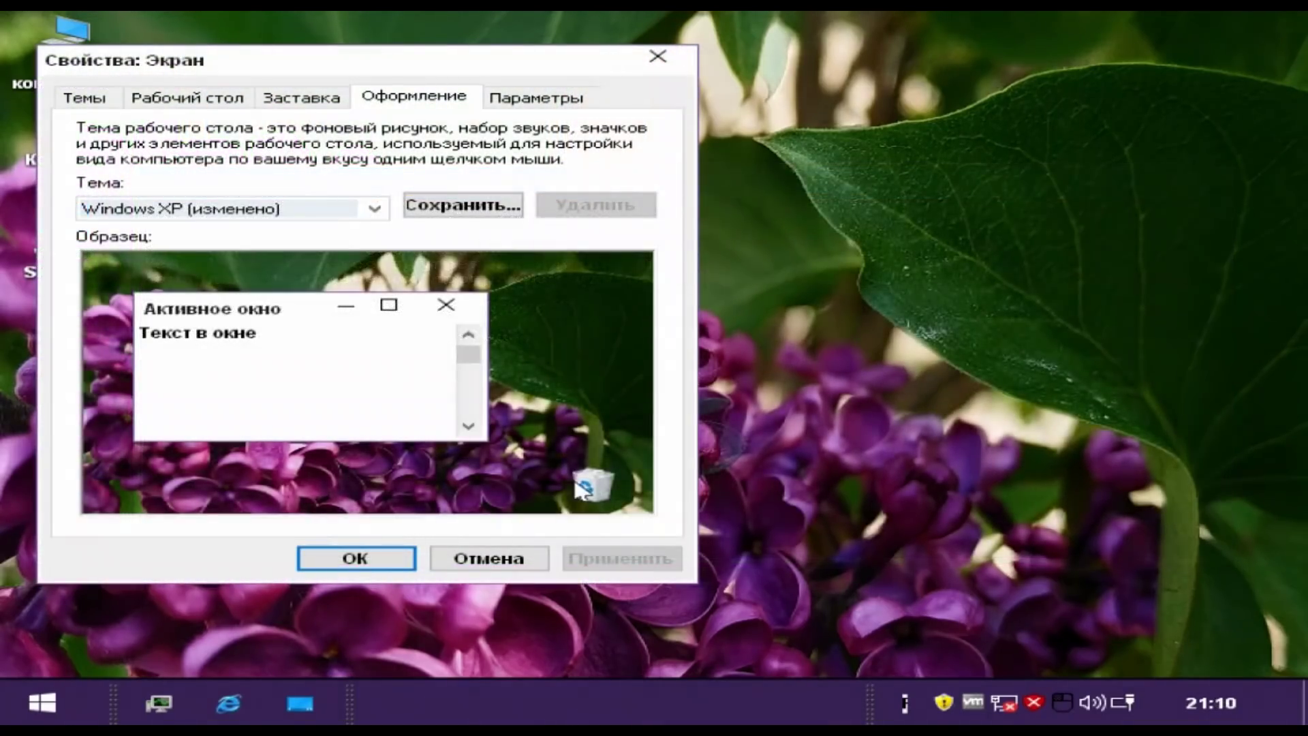
- Change the size of a window element in the advanced appearance settings and apply it
{"action": "left_click", "coordinate": [579, 470]}
{"action": "left_click", "coordinate": [876, 504]}
{"action": "left_click", "coordinate": [578, 505]}
{"action": "left_click", "coordinate": [750, 299]}
{"action": "left_click_drag", "start_coordinate": [773, 468], "coordinate": [773, 468]}
{"action": "left_click", "coordinate": [753, 565]}
{"action": "left_click", "coordinate": [621, 558]}
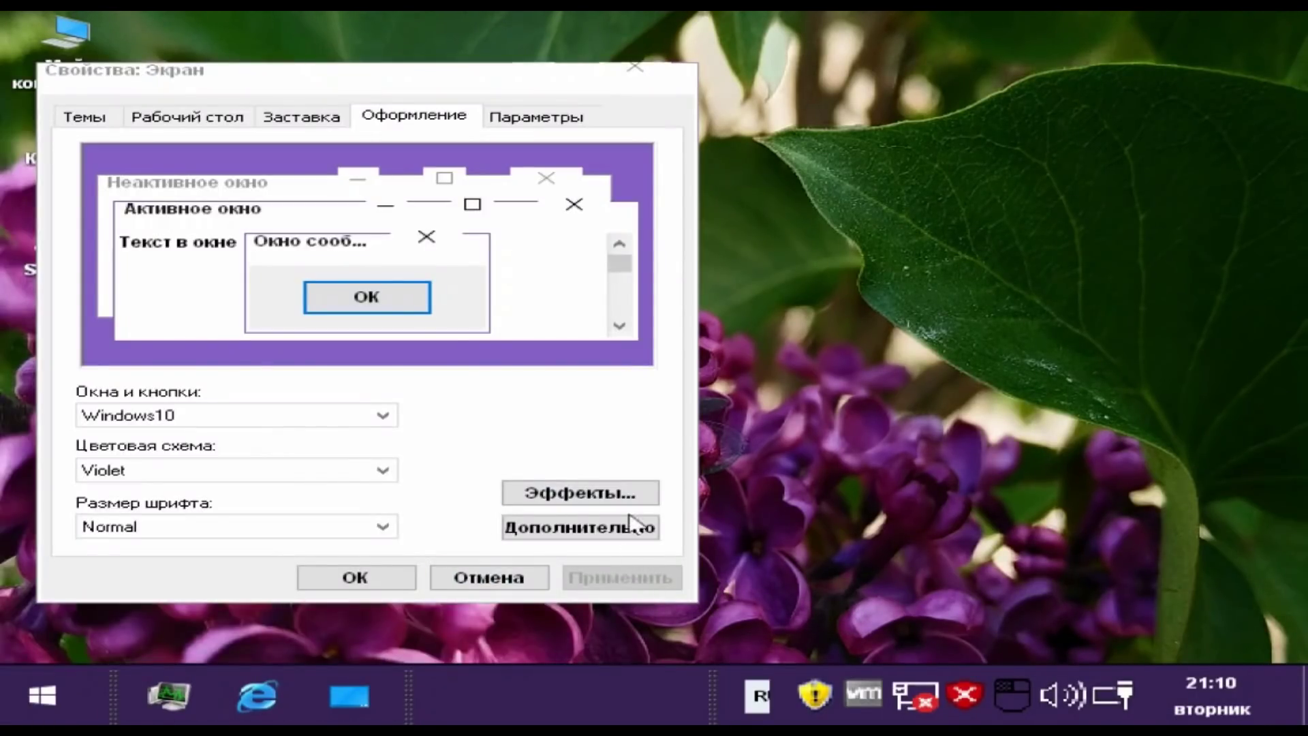
- Adjust further window element sizes in the advanced appearance settings and accept the display properties
{"action": "left_click", "coordinate": [580, 526]}
{"action": "left_click", "coordinate": [771, 477]}
{"action": "left_click", "coordinate": [754, 566]}
{"action": "left_click", "coordinate": [556, 527]}
{"action": "left_click", "coordinate": [776, 470]}
{"action": "left_click", "coordinate": [753, 567]}
{"action": "left_click", "coordinate": [374, 575]}
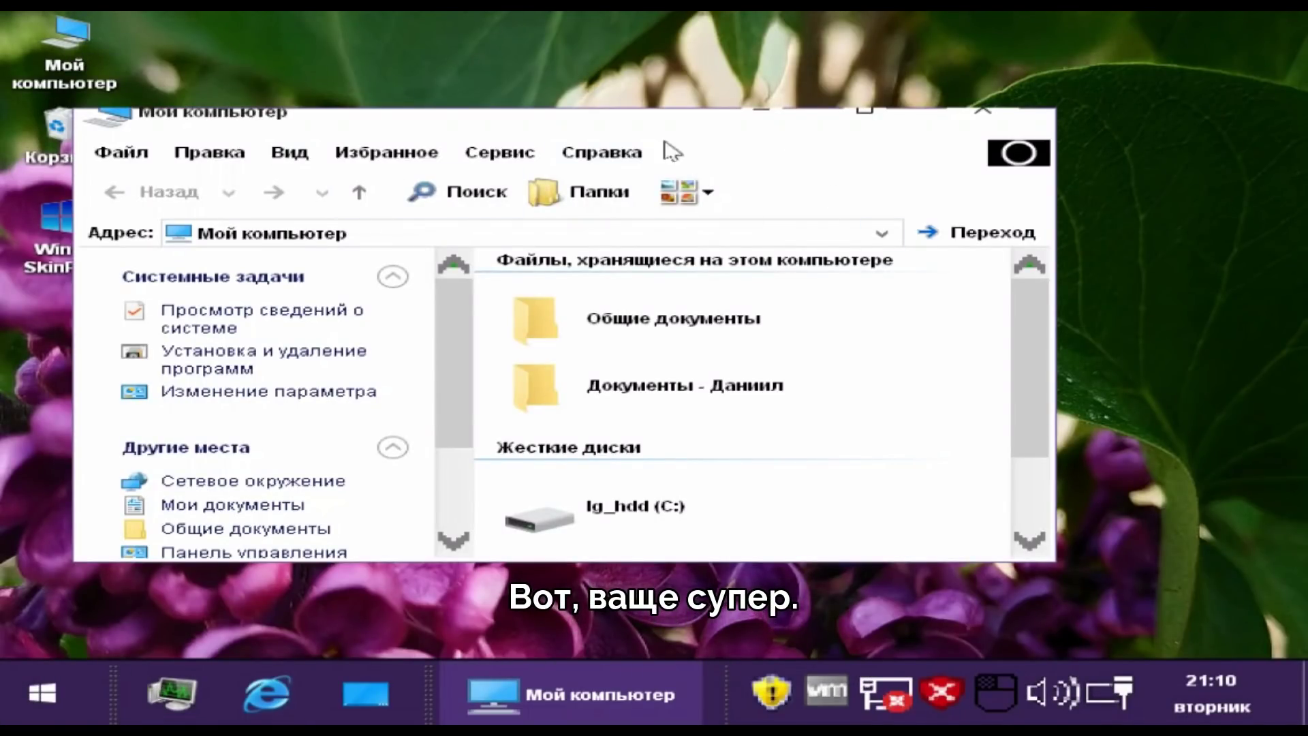
- Look through the folders and drives in My Computer with the resized window elements
{"action": "left_click_drag", "start_coordinate": [1028, 307], "coordinate": [1034, 278]}
{"action": "left_click", "coordinate": [1029, 541]}
{"action": "left_click", "coordinate": [1029, 540]}
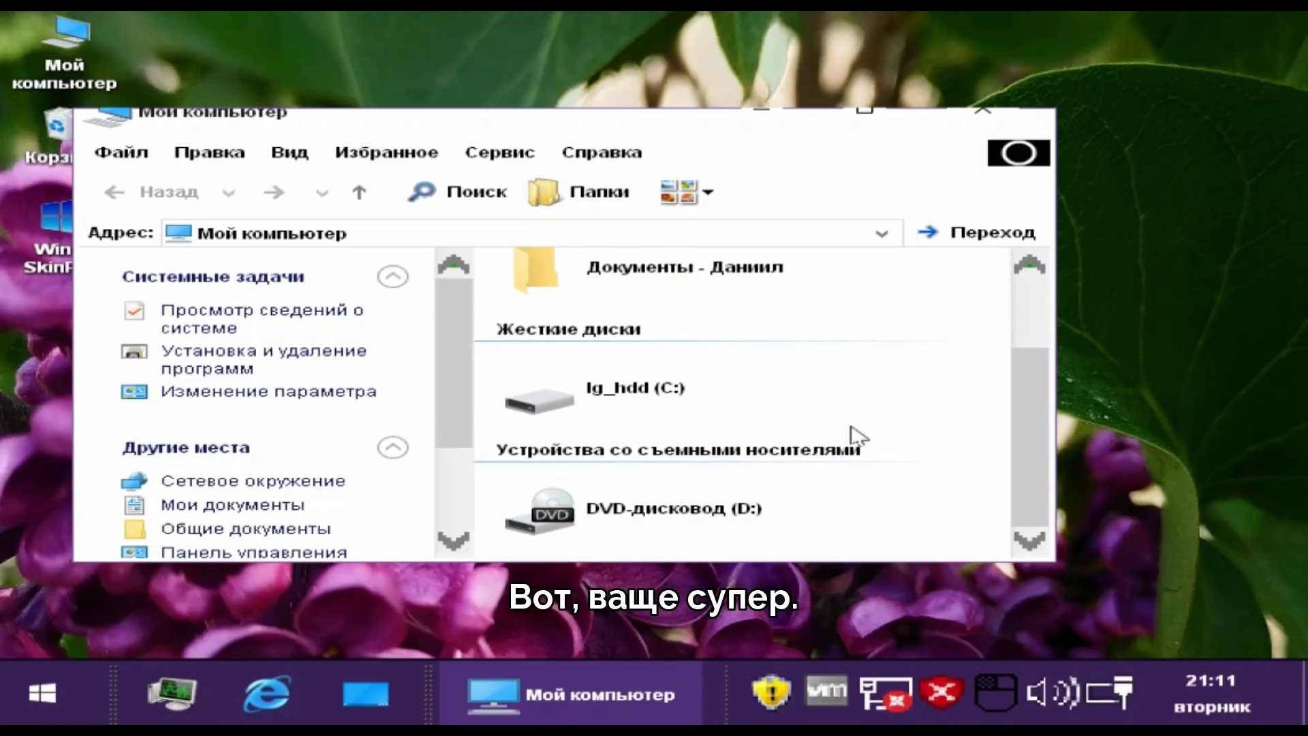
{"action": "scroll", "coordinate": [867, 438], "scroll_direction": "up", "scroll_amount": 2}
- View the installed programs list in Add or Remove Programs, and close it along with My Computer
{"action": "left_click", "coordinate": [242, 371]}
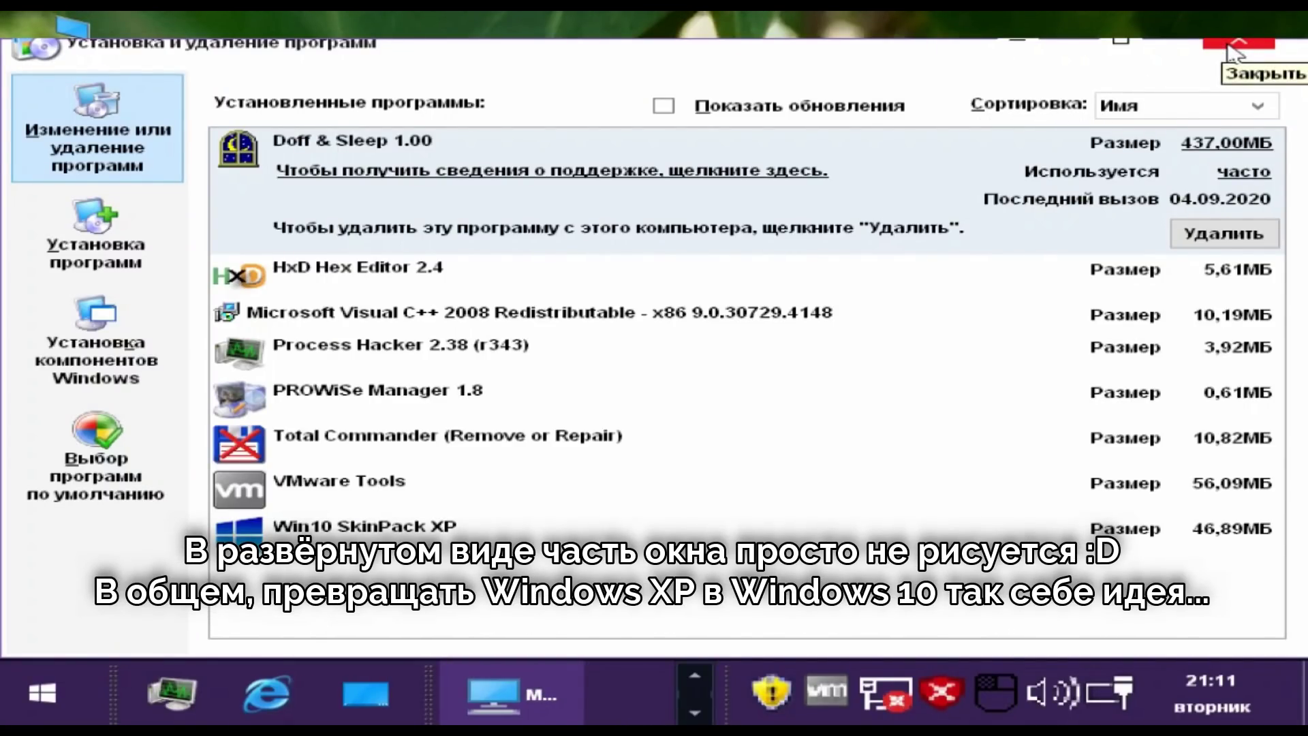
{"action": "left_click", "coordinate": [1231, 51]}
{"action": "left_click", "coordinate": [1021, 128]}
- Log off from the current account and log back in through the restyled welcome screen
{"action": "left_click", "coordinate": [41, 692]}
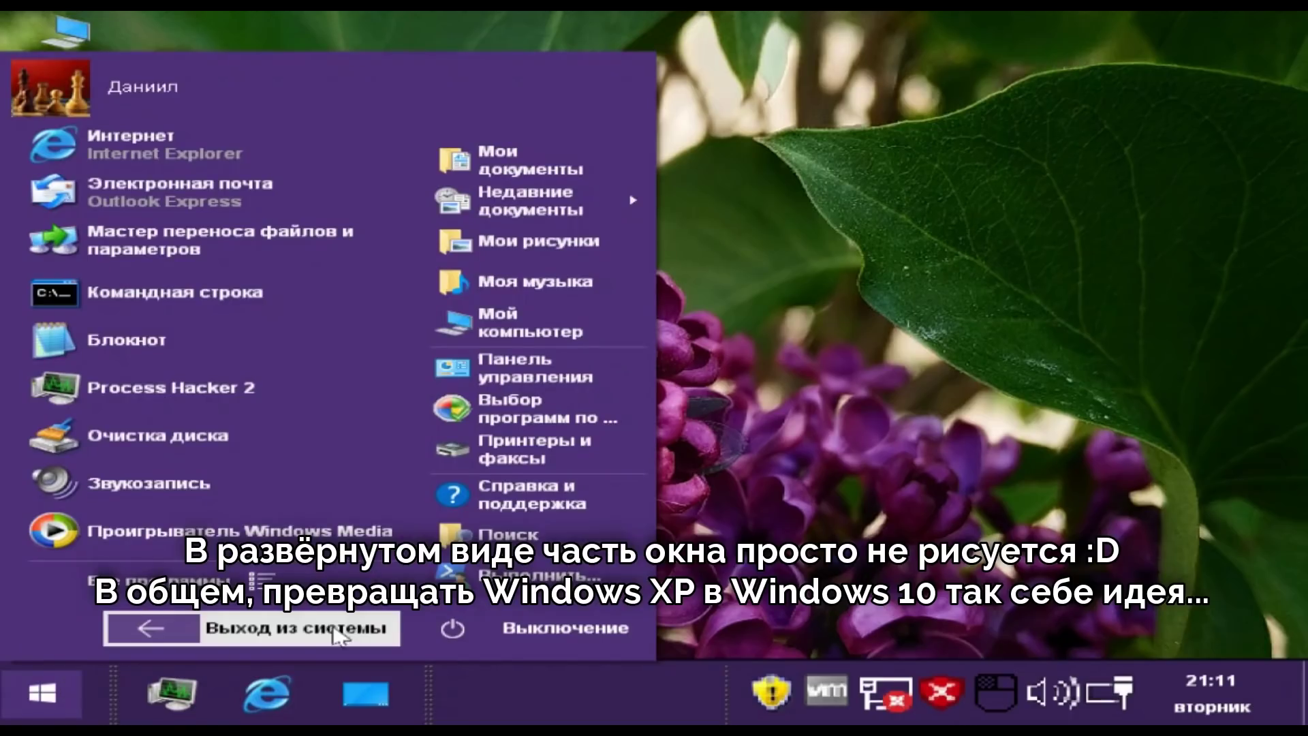
{"action": "left_click", "coordinate": [252, 622]}
{"action": "left_click", "coordinate": [754, 287]}
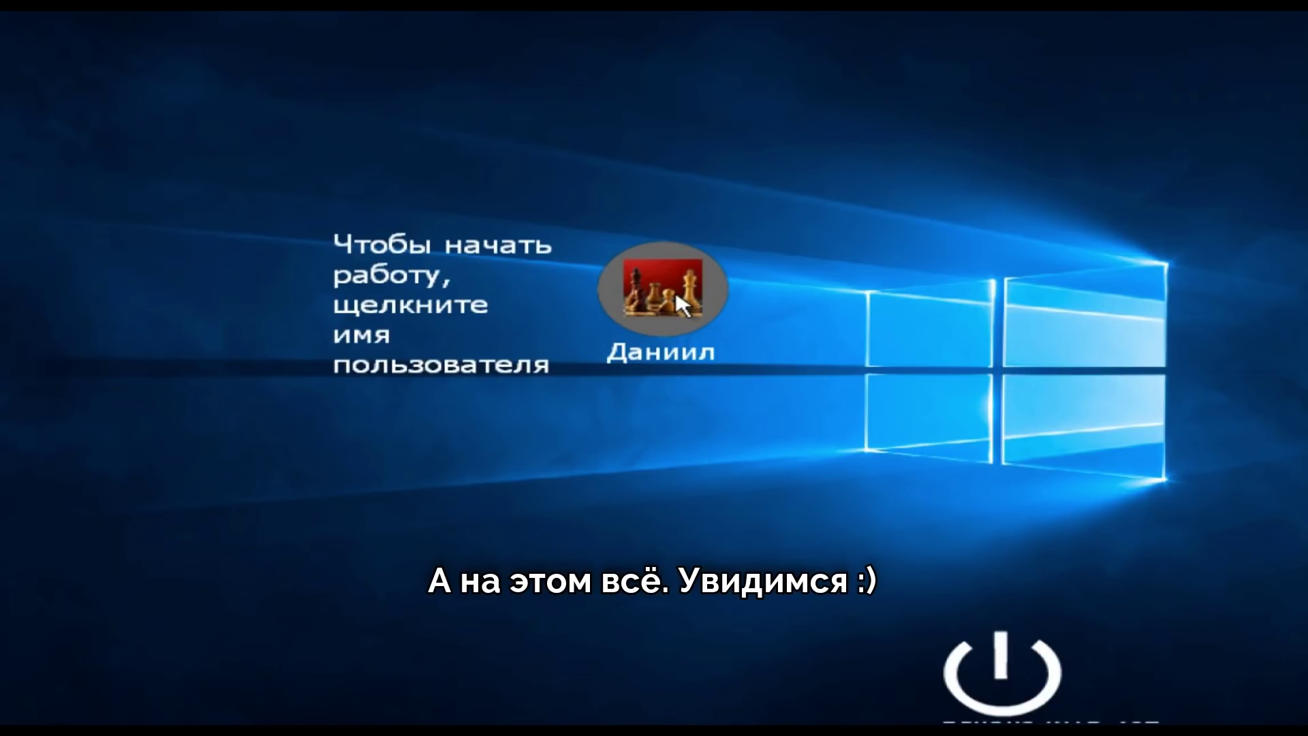
{"action": "left_click", "coordinate": [666, 282]}
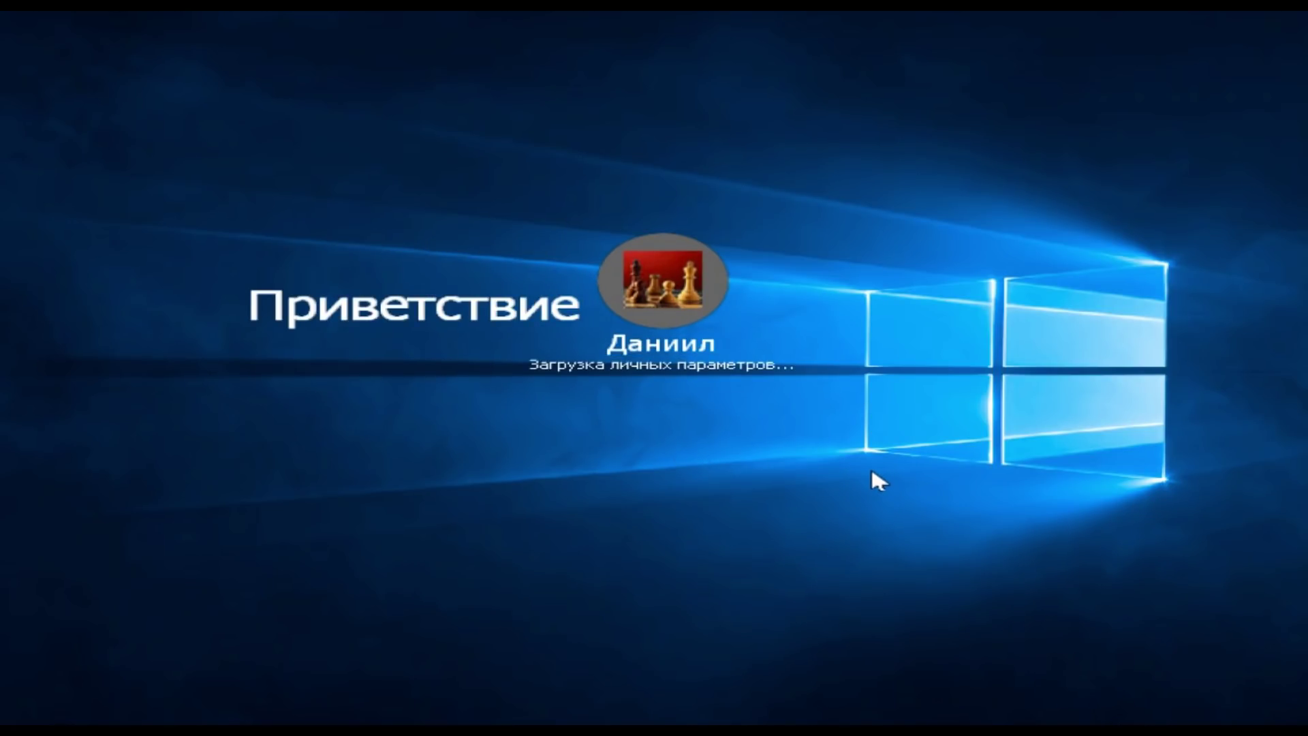